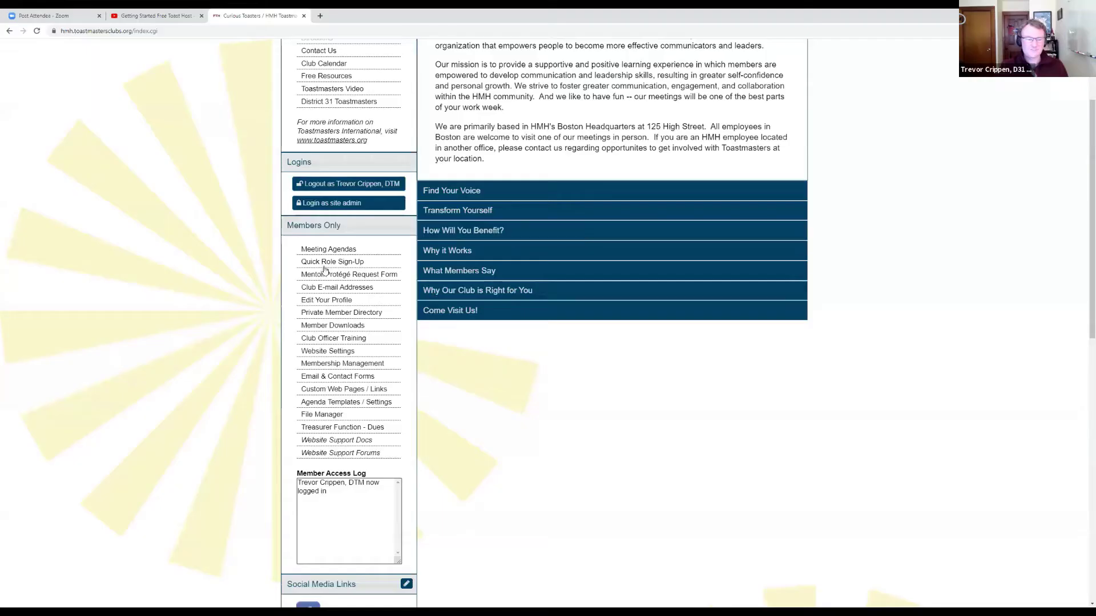
- Open Agenda Templates / Settings from the Members Only sidebar
{"action": "left_click", "coordinate": [338, 405]}
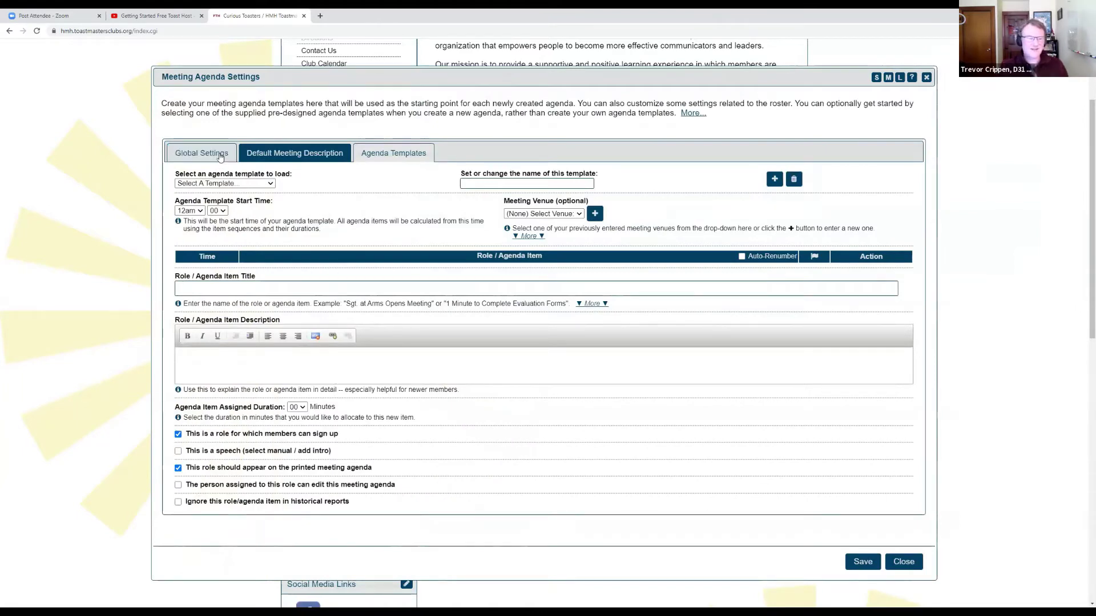
- Show the Global Settings and toggle Enable Role Confirmations on, then back off
{"action": "left_click", "coordinate": [201, 153]}
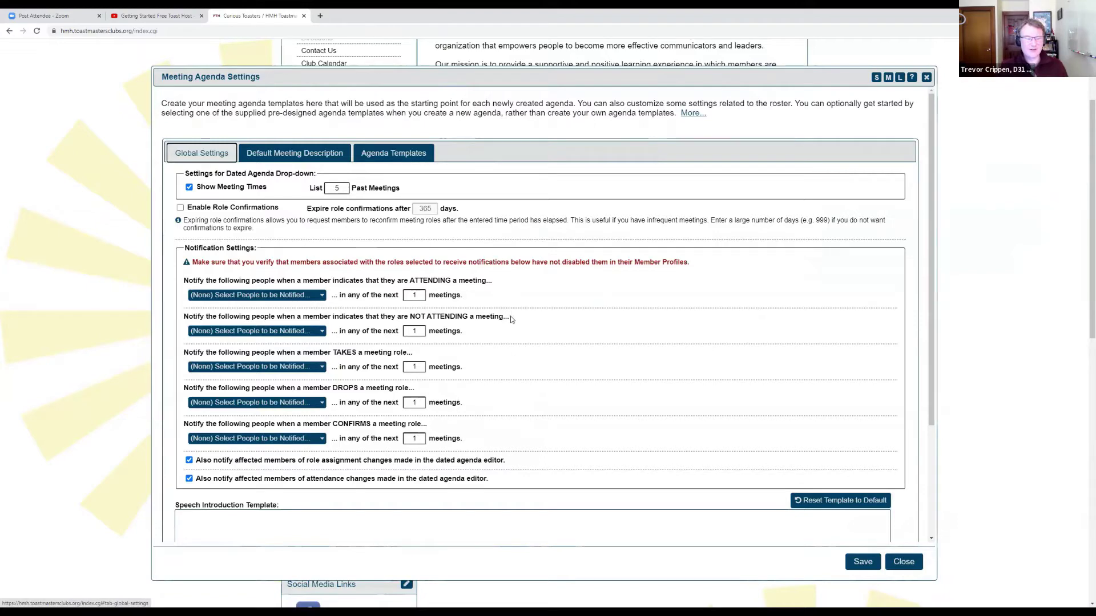
{"action": "scroll", "coordinate": [511, 319], "scroll_direction": "down", "scroll_amount": 3}
{"action": "scroll", "coordinate": [507, 315], "scroll_direction": "up", "scroll_amount": 3}
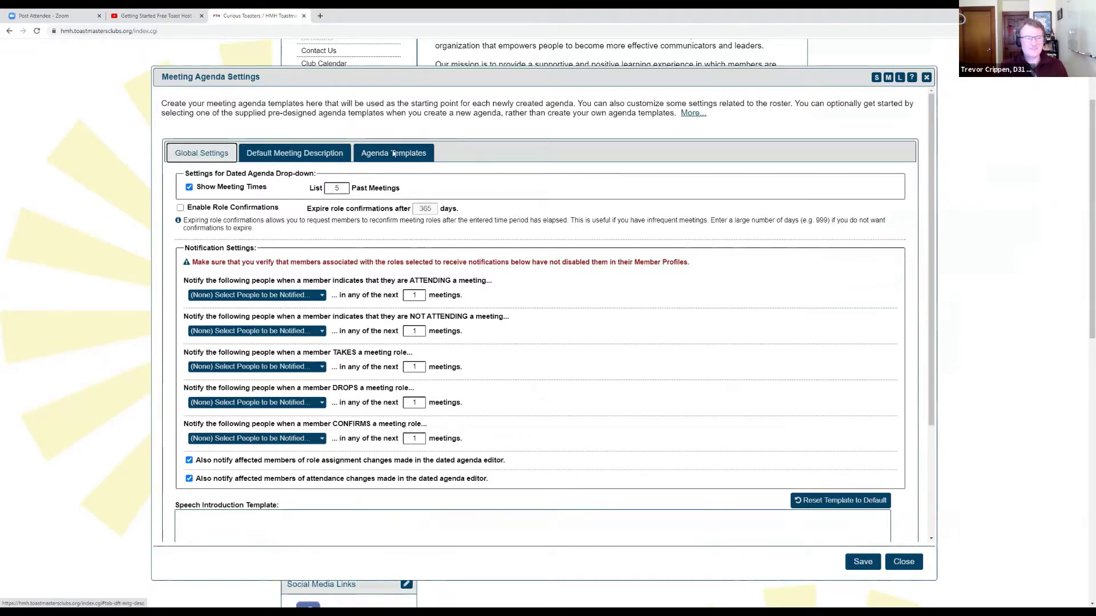
{"action": "left_click", "coordinate": [181, 208]}
{"action": "left_click", "coordinate": [180, 208]}
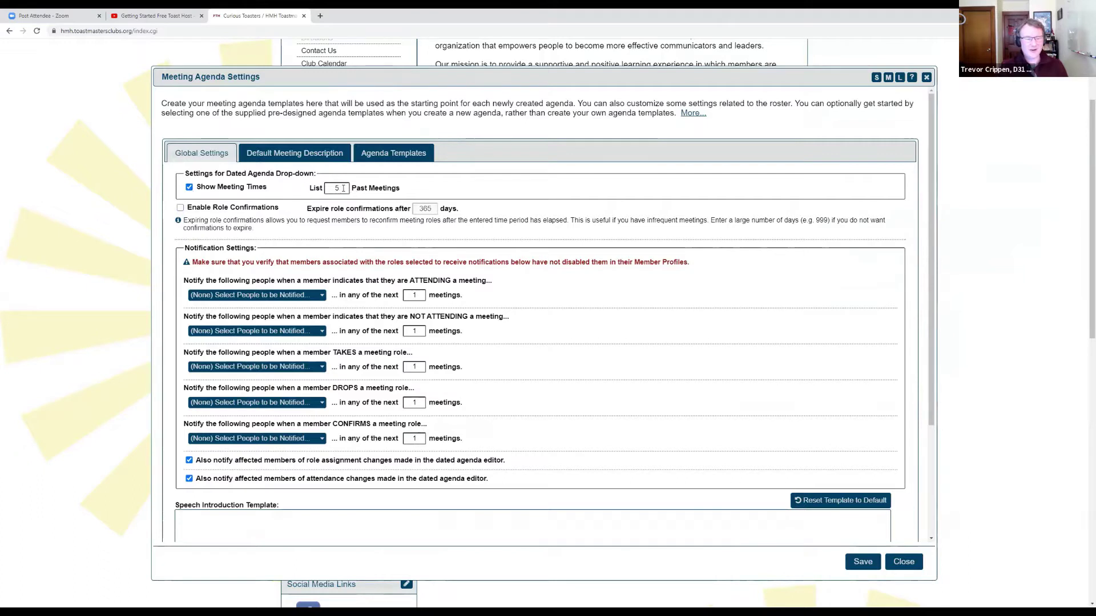
- Try 3 for List Past Meetings, then restore it to 5
{"action": "left_click_drag", "start_coordinate": [343, 187], "coordinate": [318, 190]}
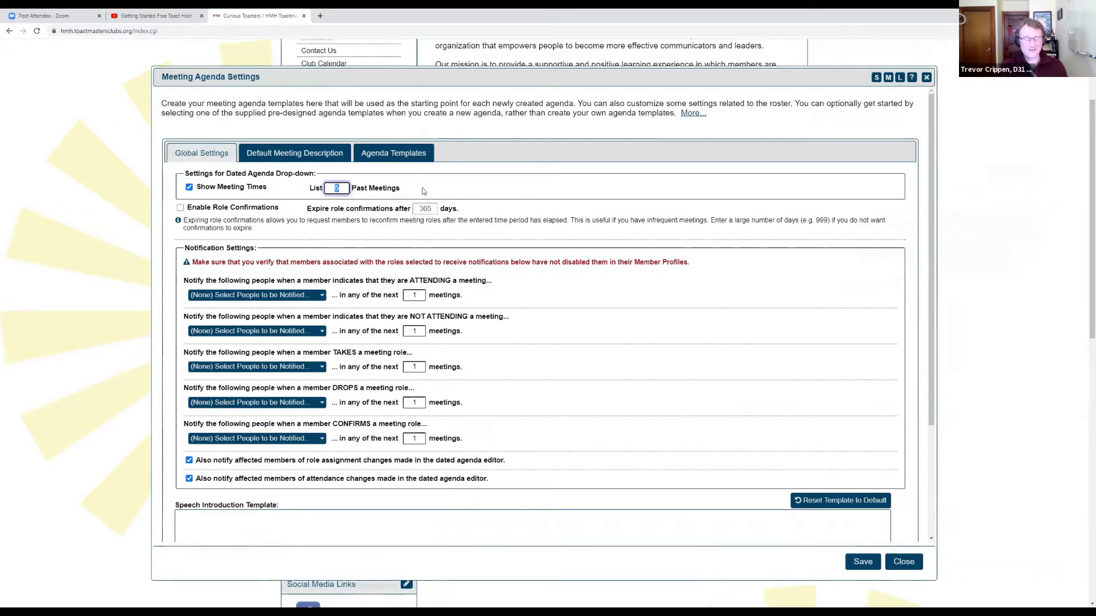
{"action": "type", "text": "3"}
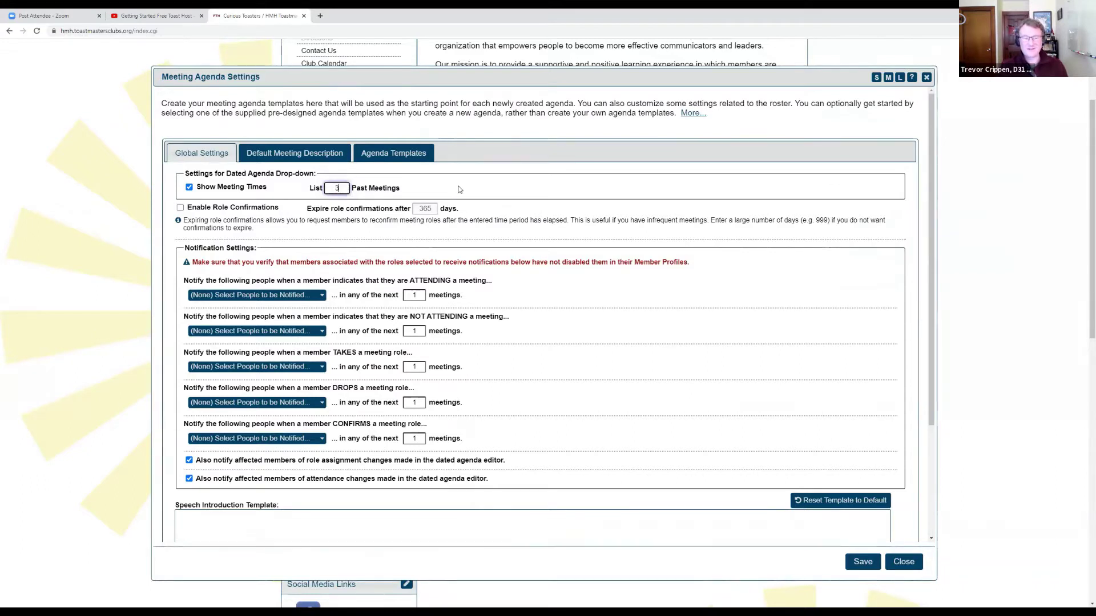
{"action": "key", "text": "BackSpace"}
{"action": "type", "text": "5"}
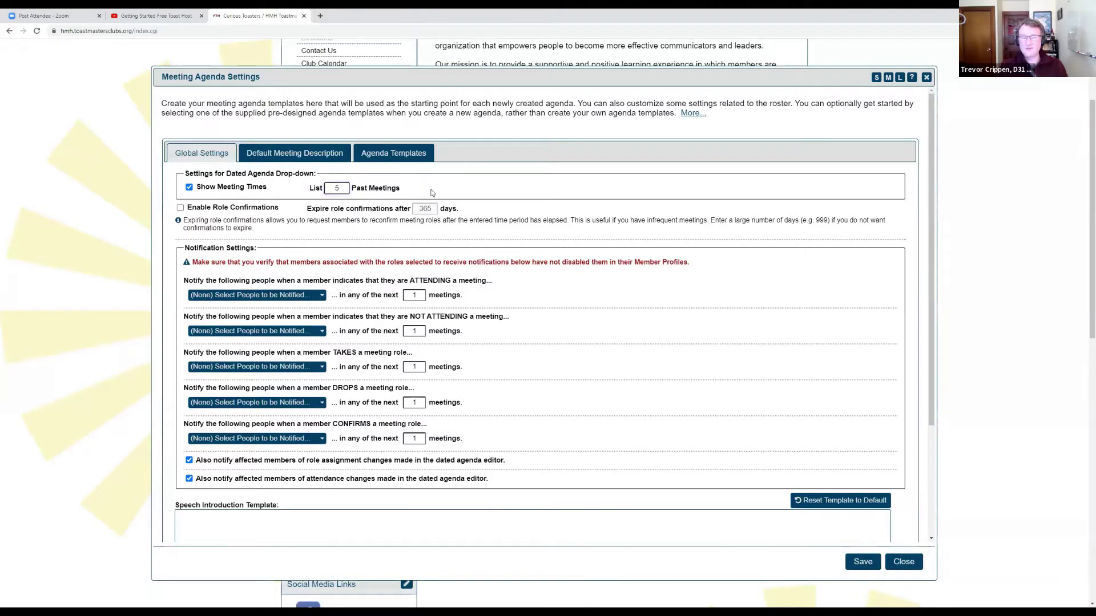
{"action": "scroll", "coordinate": [424, 201], "scroll_direction": "down", "scroll_amount": 3}
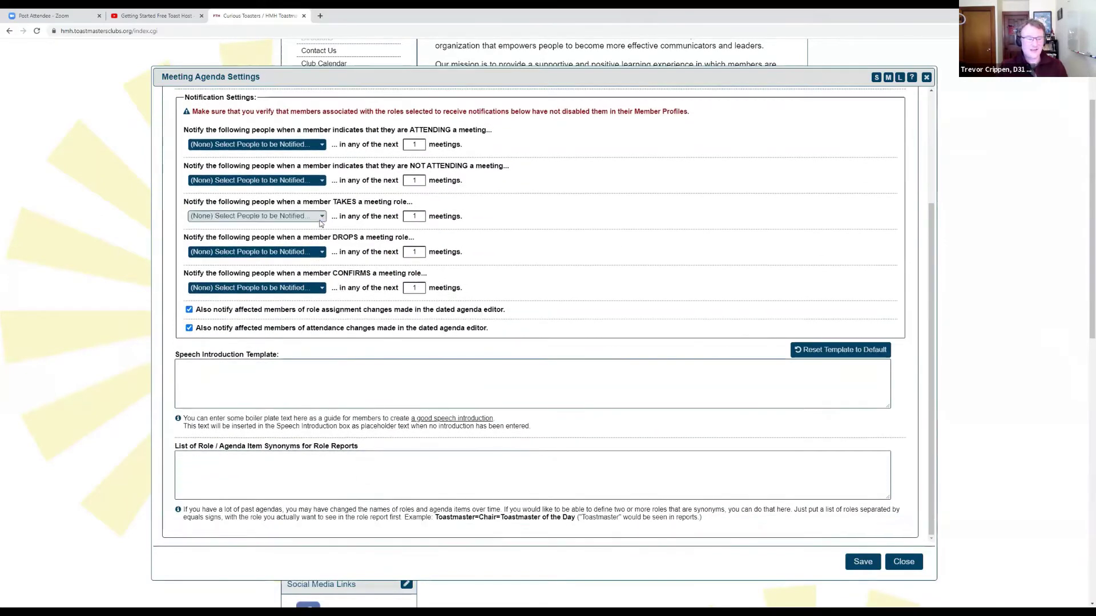
{"action": "scroll", "coordinate": [251, 226], "scroll_direction": "up", "scroll_amount": 2}
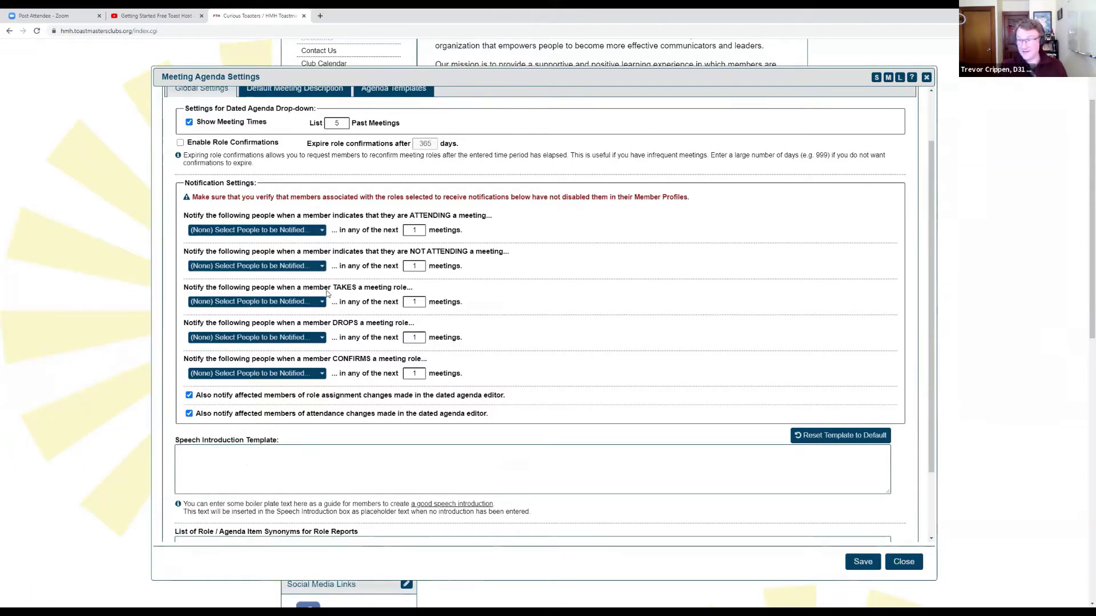
{"action": "left_click", "coordinate": [322, 341]}
{"action": "left_click", "coordinate": [240, 386]}
{"action": "left_click", "coordinate": [298, 305]}
{"action": "left_click", "coordinate": [298, 305]}
{"action": "left_click", "coordinate": [240, 351]}
{"action": "left_click", "coordinate": [355, 316]}
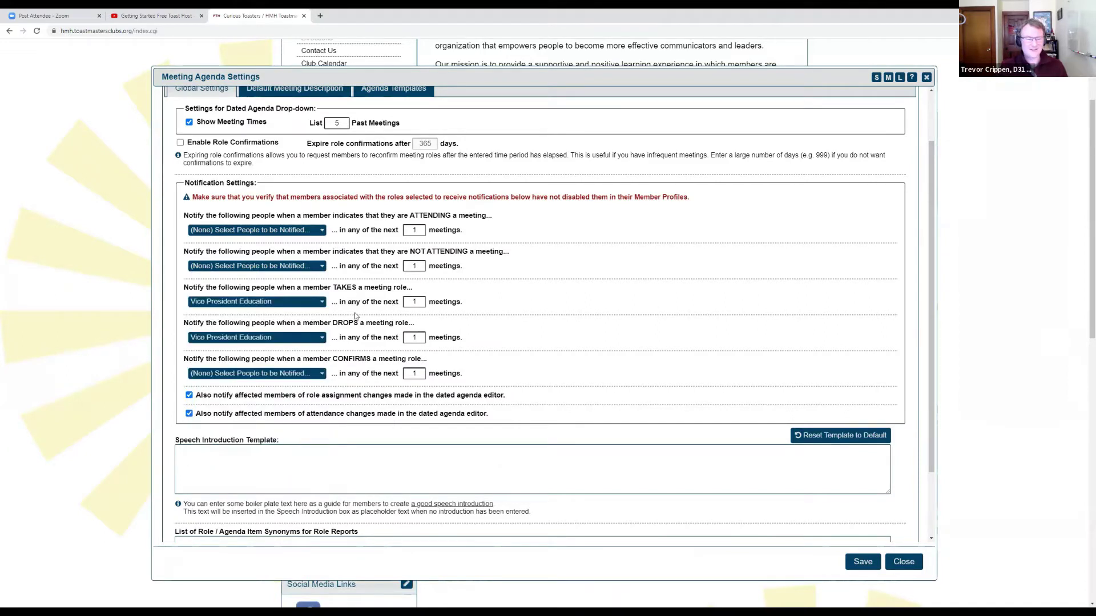
{"action": "left_click", "coordinate": [286, 302]}
{"action": "left_click", "coordinate": [235, 350]}
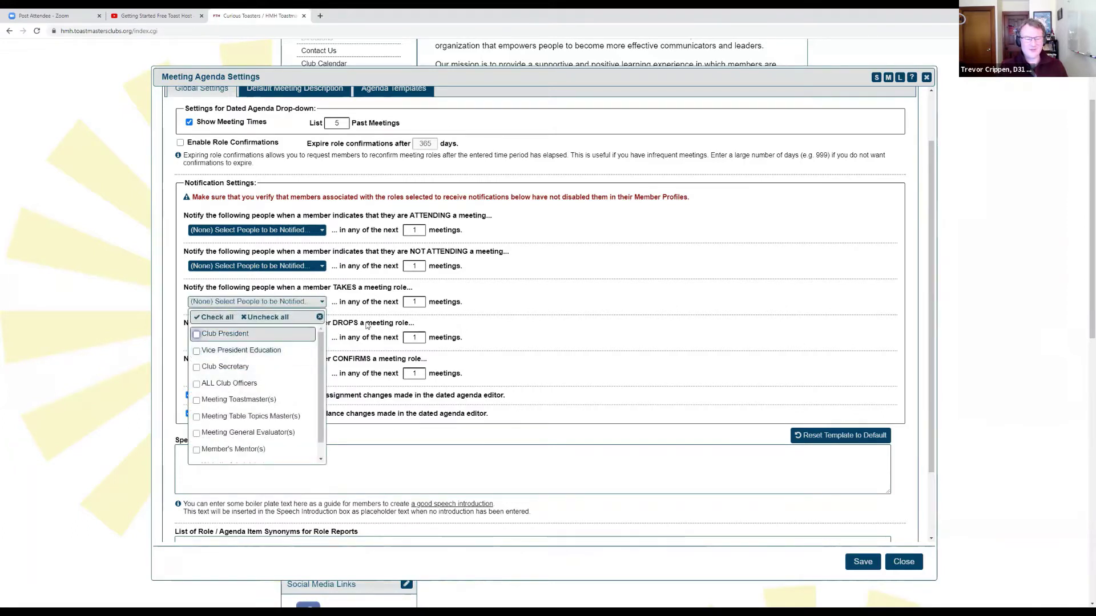
{"action": "left_click", "coordinate": [292, 337]}
{"action": "left_click", "coordinate": [251, 385]}
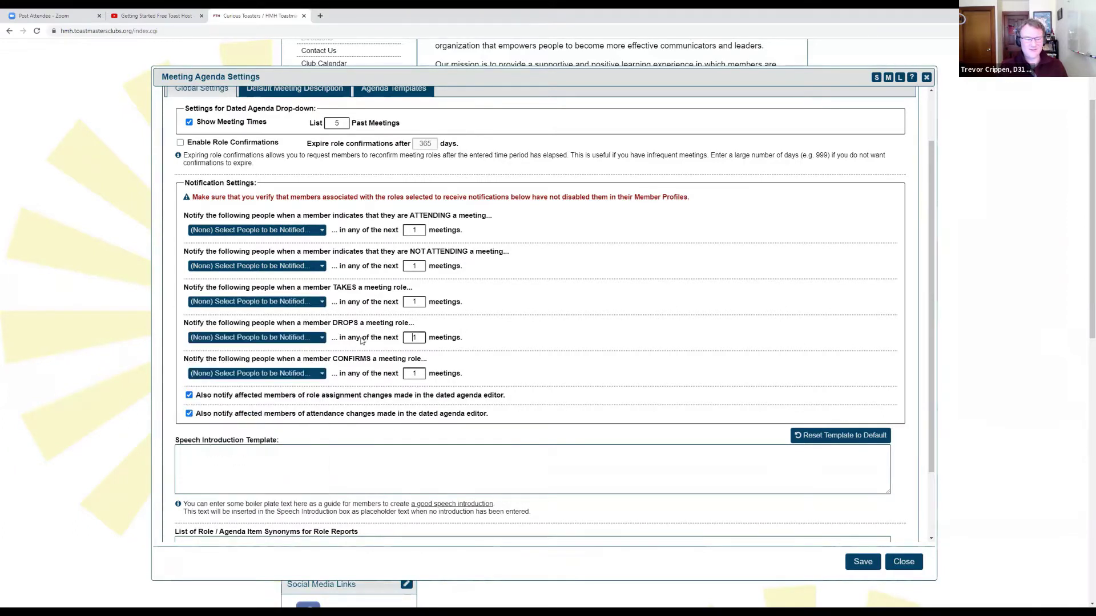
{"action": "left_click", "coordinate": [471, 343]}
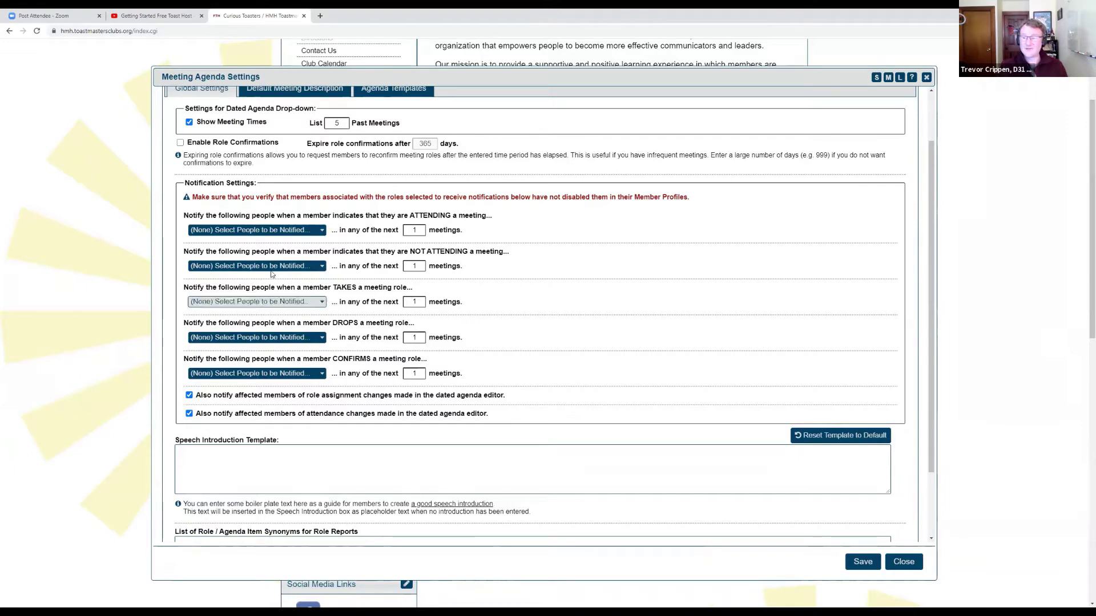
{"action": "scroll", "coordinate": [363, 351], "scroll_direction": "down", "scroll_amount": 2}
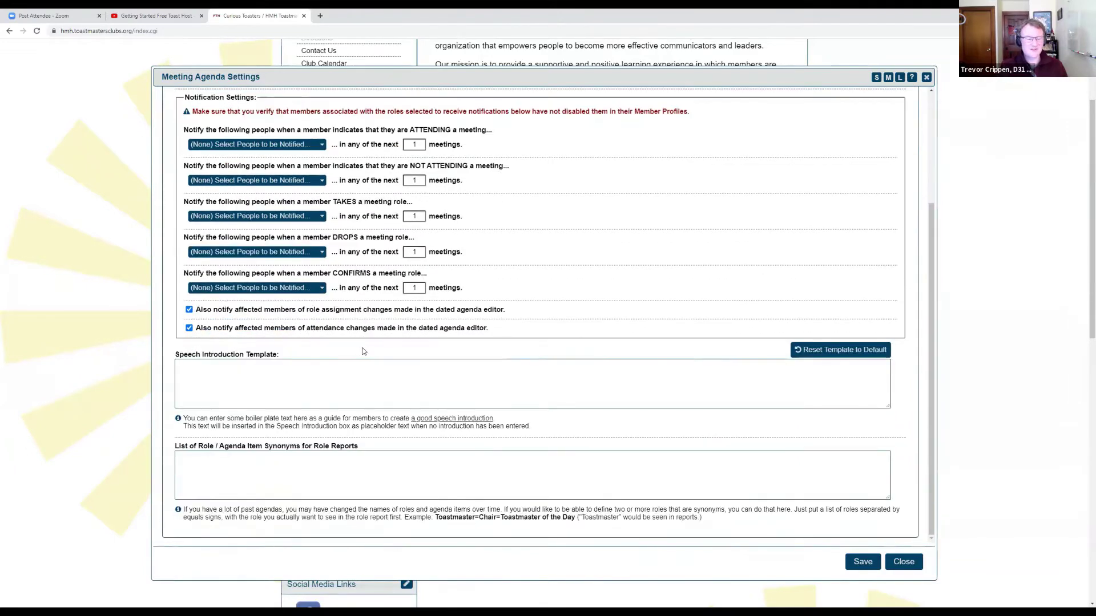
{"action": "right_click", "coordinate": [280, 364]}
{"action": "left_click", "coordinate": [277, 467]}
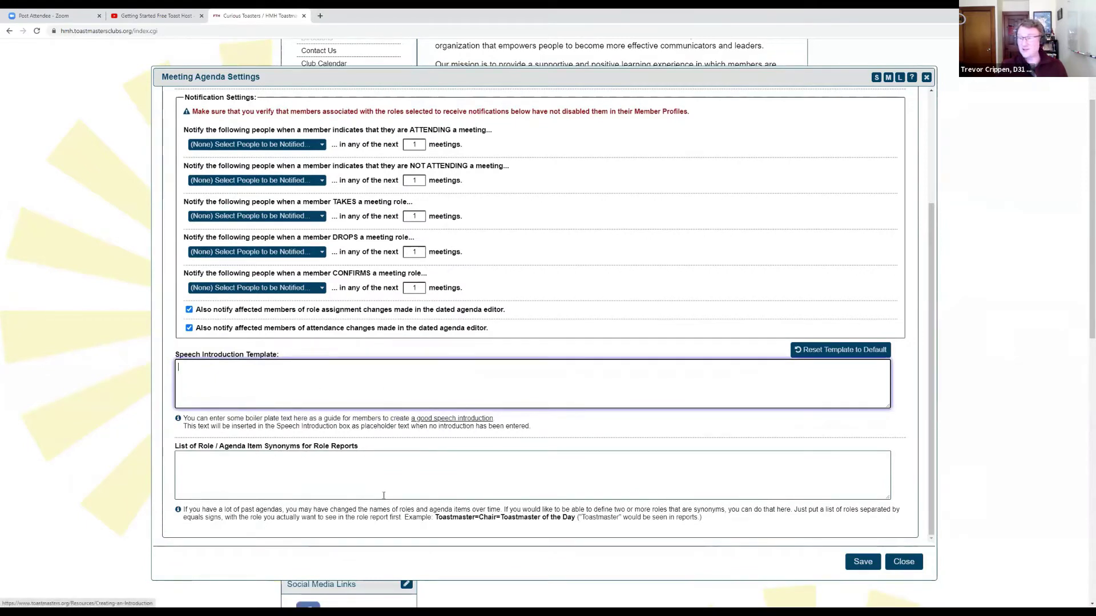
{"action": "left_click", "coordinate": [272, 452]}
{"action": "scroll", "coordinate": [272, 451], "scroll_direction": "down", "scroll_amount": 1}
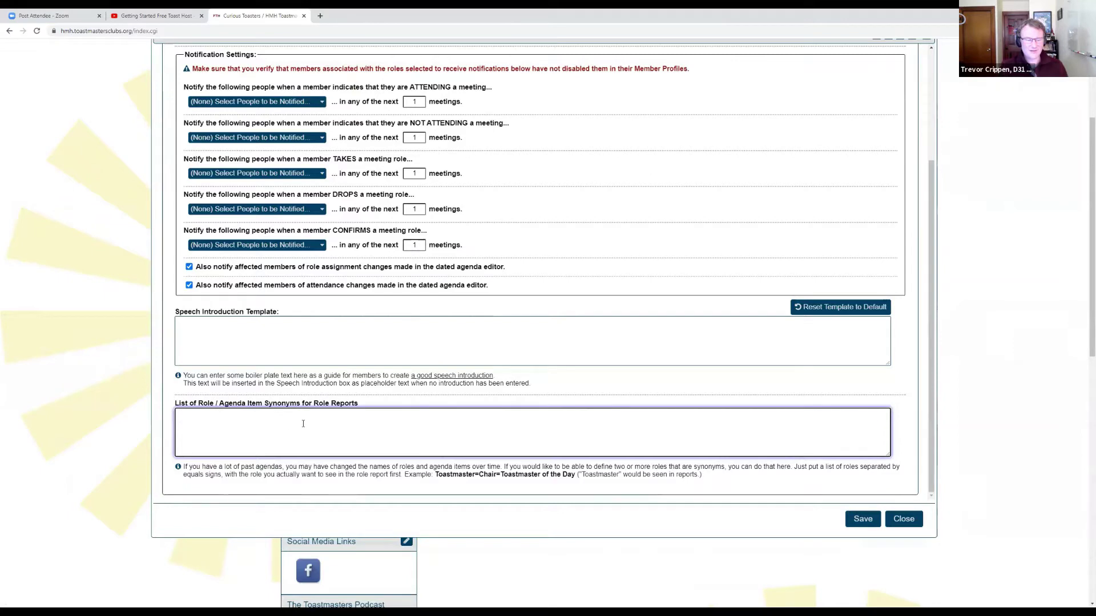
{"action": "scroll", "coordinate": [331, 445], "scroll_direction": "up", "scroll_amount": 1}
{"action": "scroll", "coordinate": [329, 257], "scroll_direction": "up", "scroll_amount": 3}
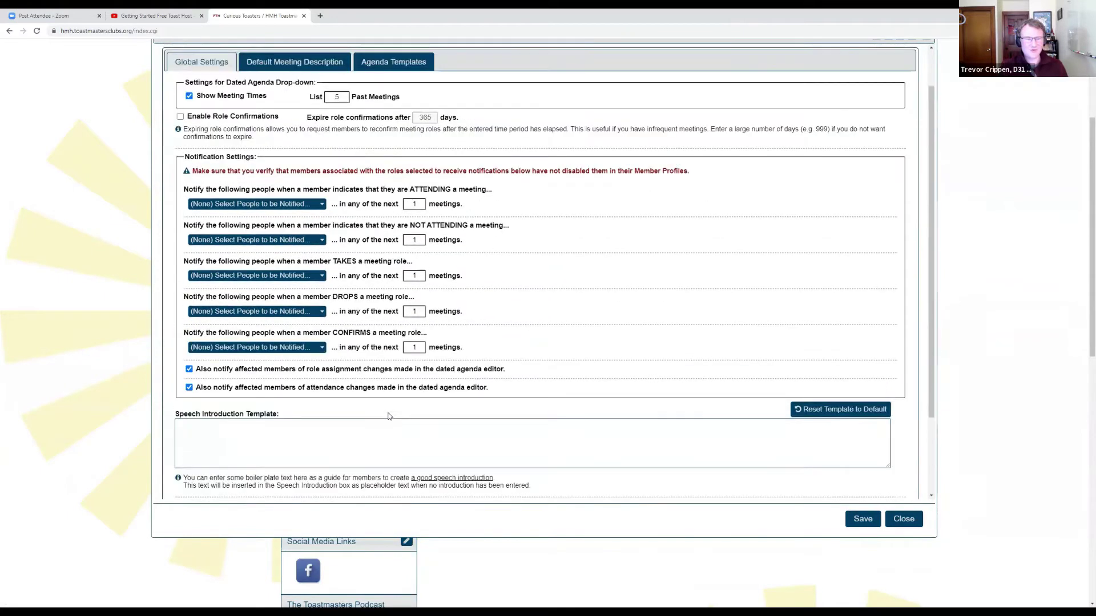
- Review the Club Mission paragraph in the Default Meeting Description, then return to Agenda Templates
{"action": "left_click", "coordinate": [325, 112]}
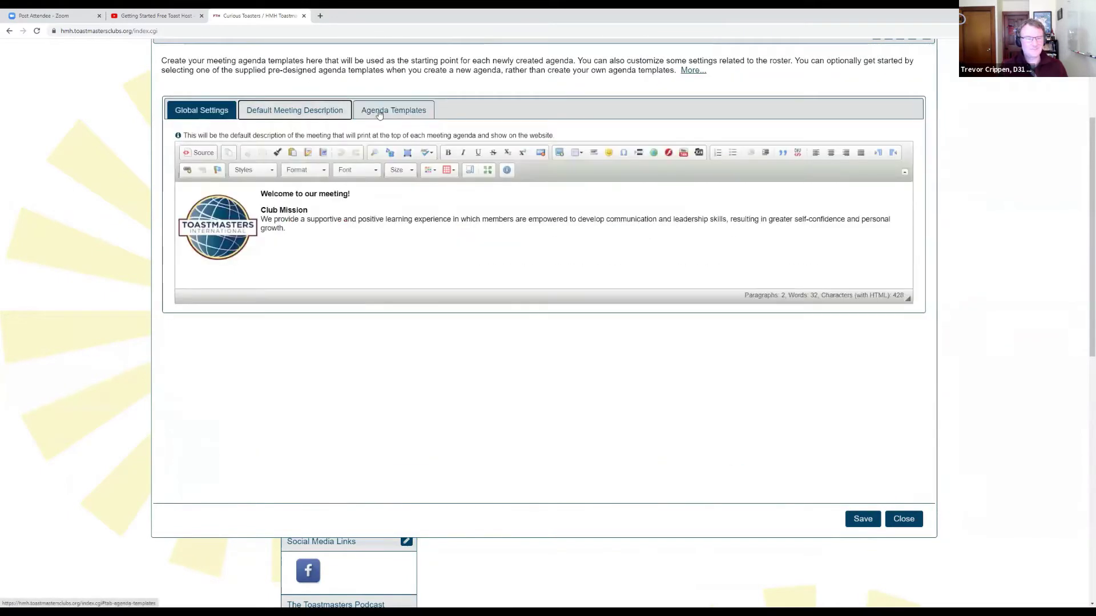
{"action": "triple_click", "coordinate": [306, 230]}
{"action": "left_click", "coordinate": [319, 234]}
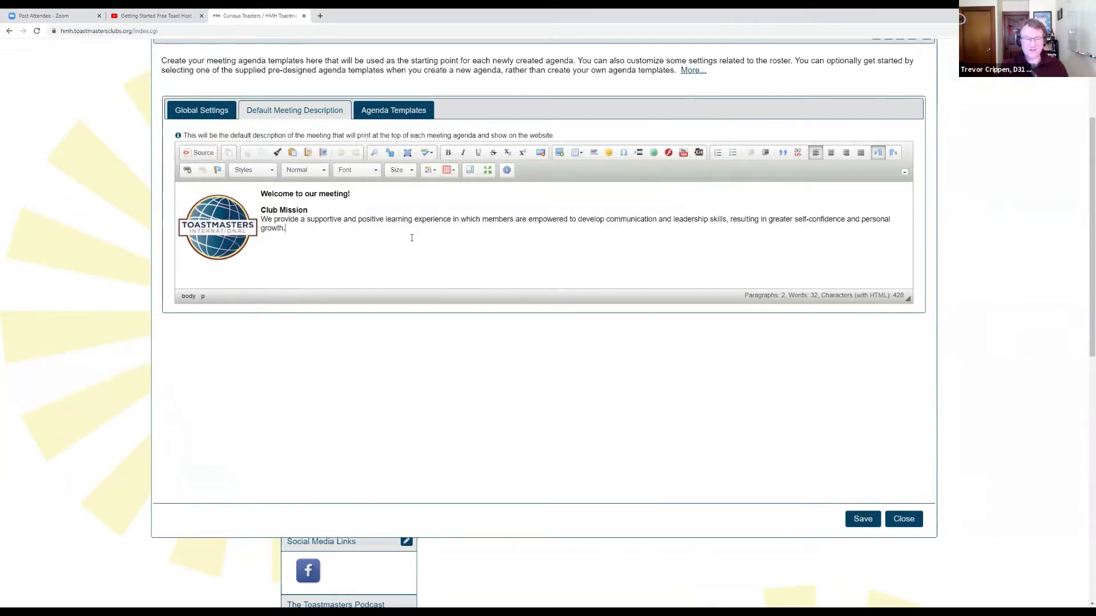
{"action": "left_click", "coordinate": [403, 111]}
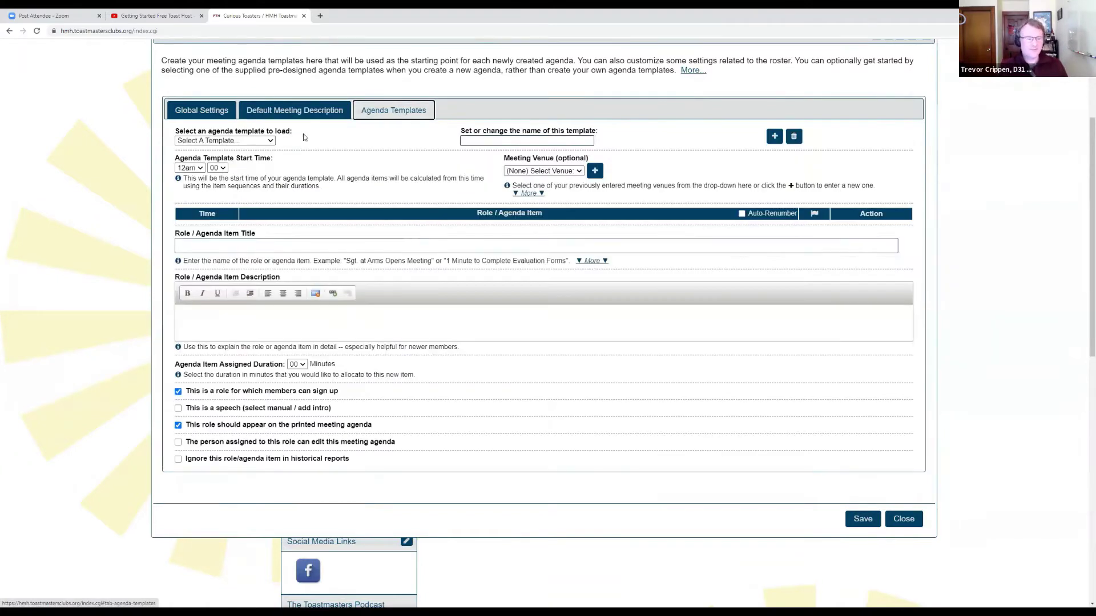
- Load the Curious Toasters Agenda template
{"action": "left_click", "coordinate": [268, 140]}
{"action": "left_click", "coordinate": [299, 139]}
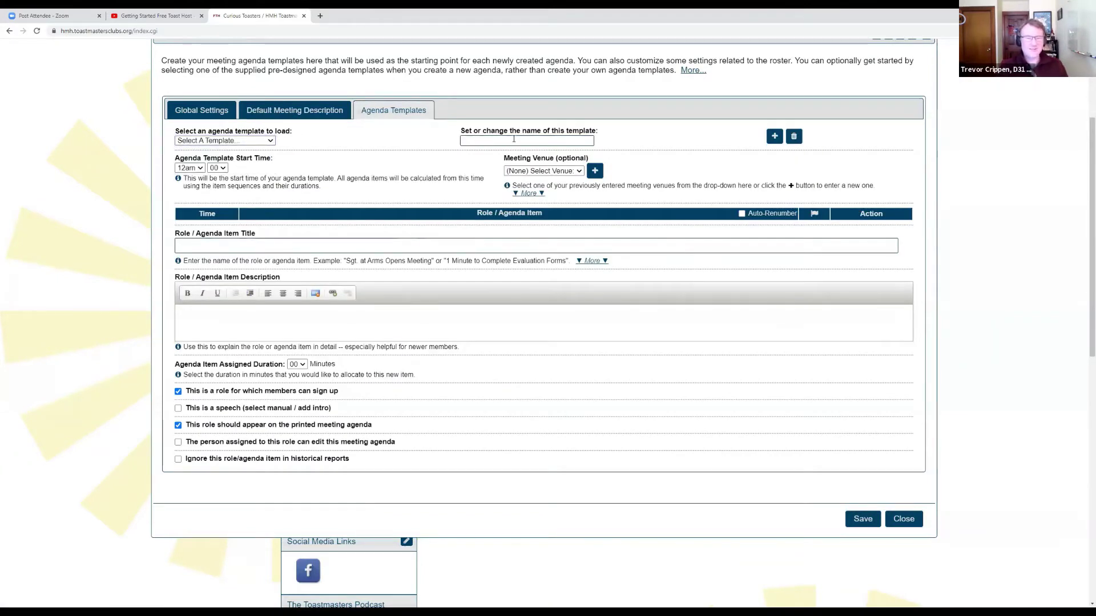
{"action": "left_click", "coordinate": [241, 141]}
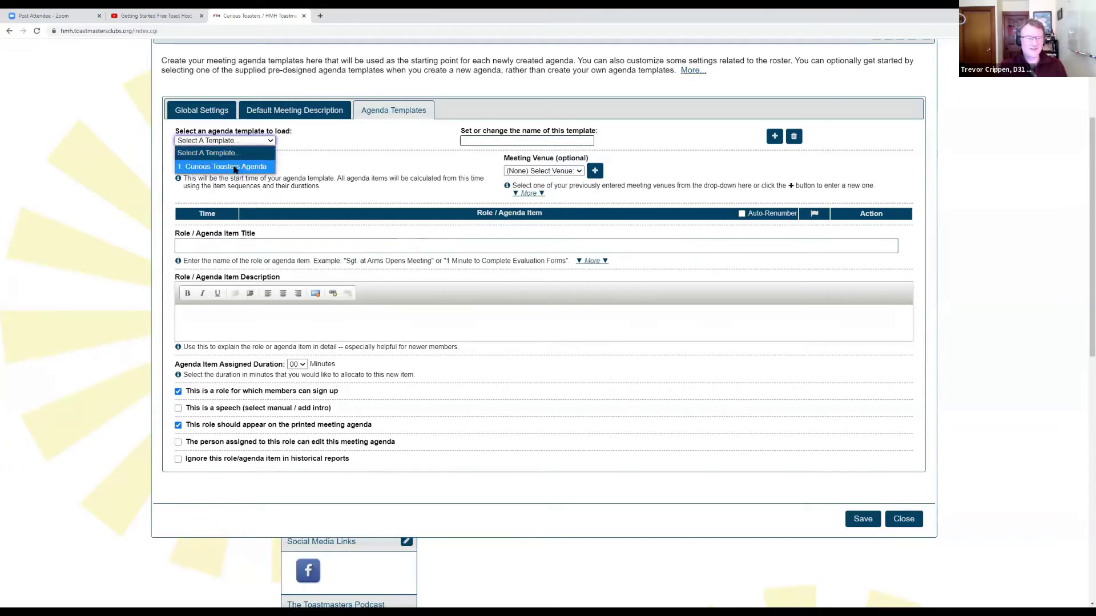
{"action": "left_click", "coordinate": [234, 167]}
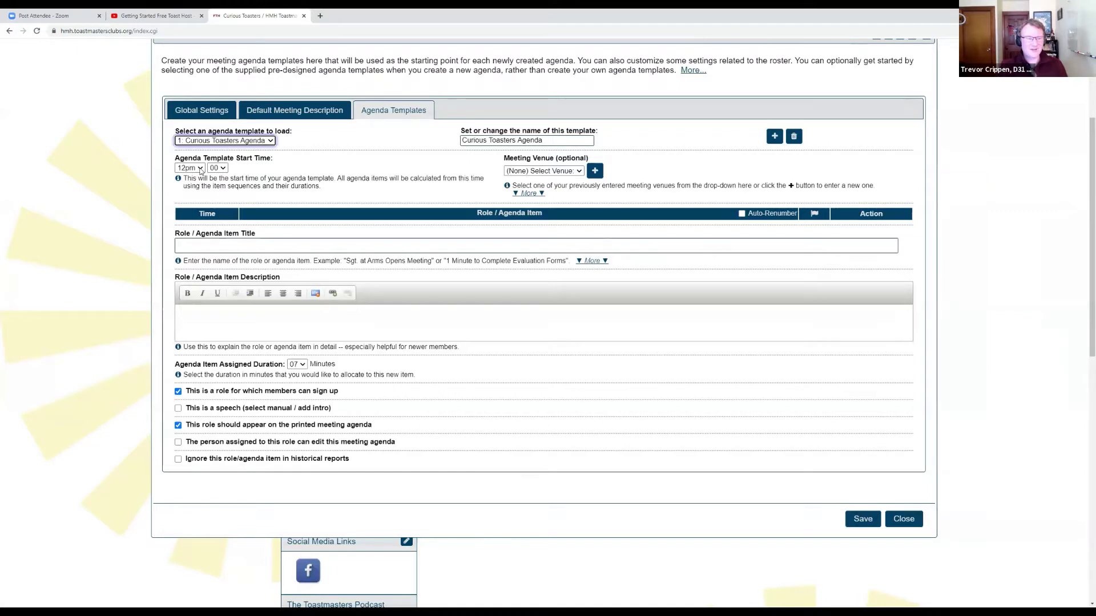
- Add a Zoom meeting venue with the note 'Contact us for Zoom link!' and save it
{"action": "left_click", "coordinate": [562, 174]}
{"action": "left_click", "coordinate": [574, 178]}
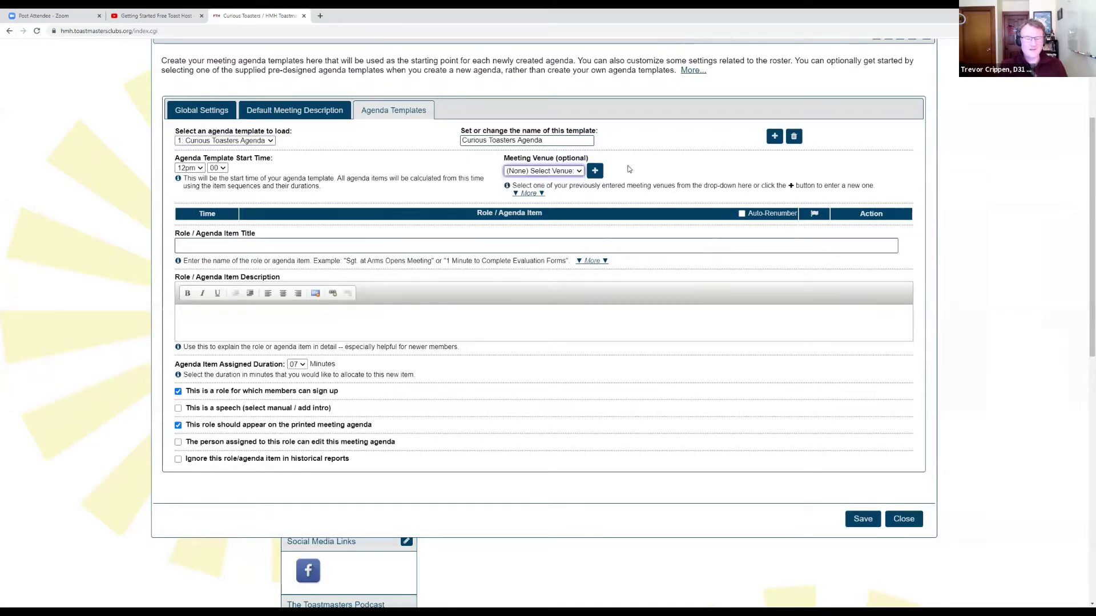
{"action": "left_click", "coordinate": [576, 174]}
{"action": "left_click", "coordinate": [577, 177]}
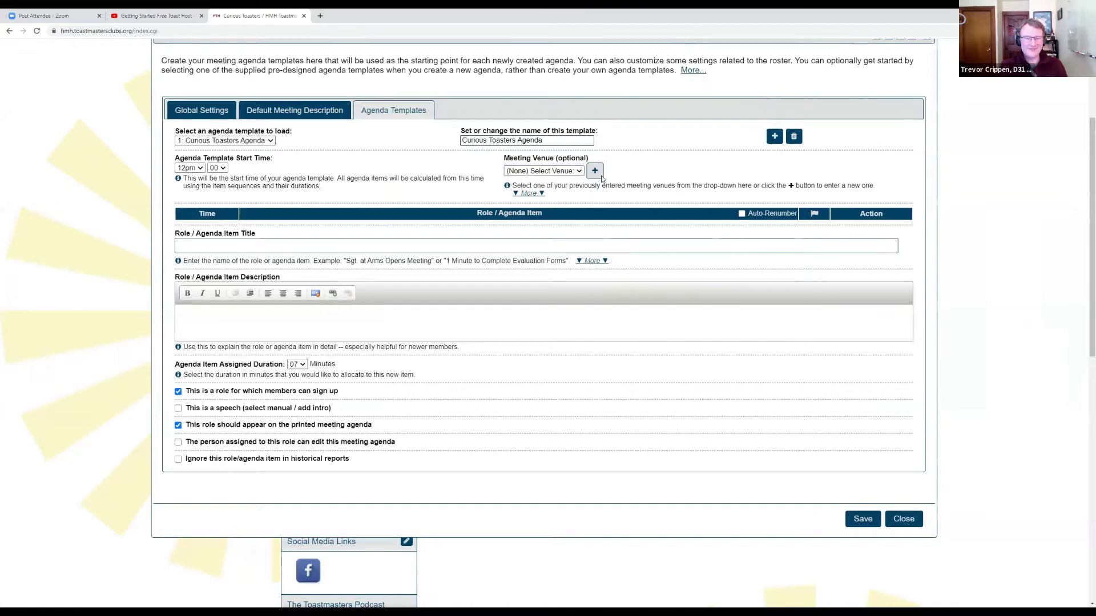
{"action": "left_click", "coordinate": [595, 172]}
{"action": "left_click", "coordinate": [513, 246]}
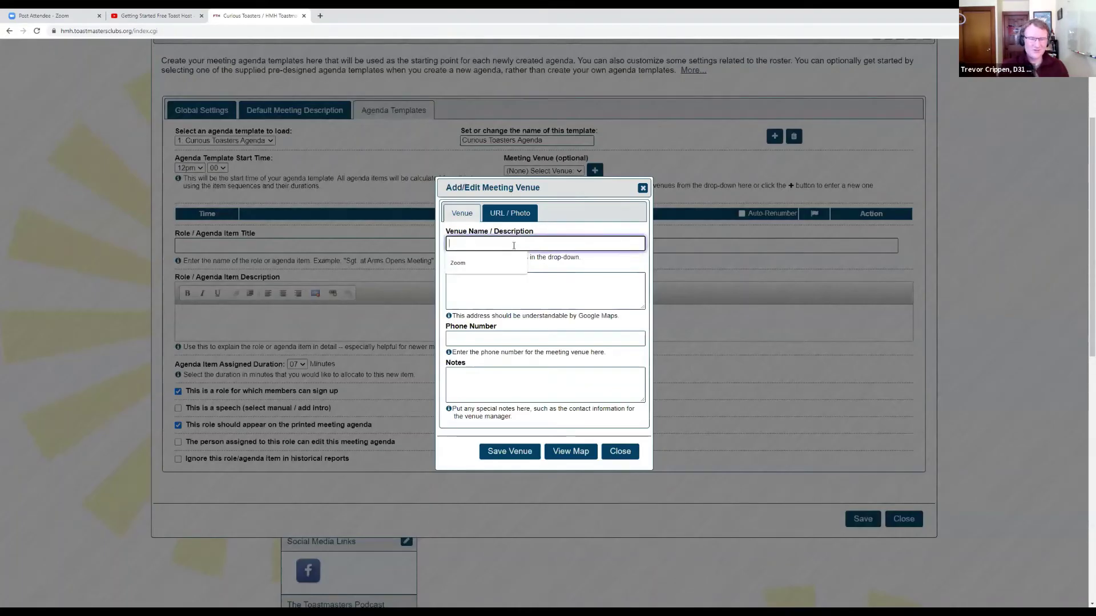
{"action": "left_click", "coordinate": [513, 263]}
{"action": "left_click", "coordinate": [523, 307]}
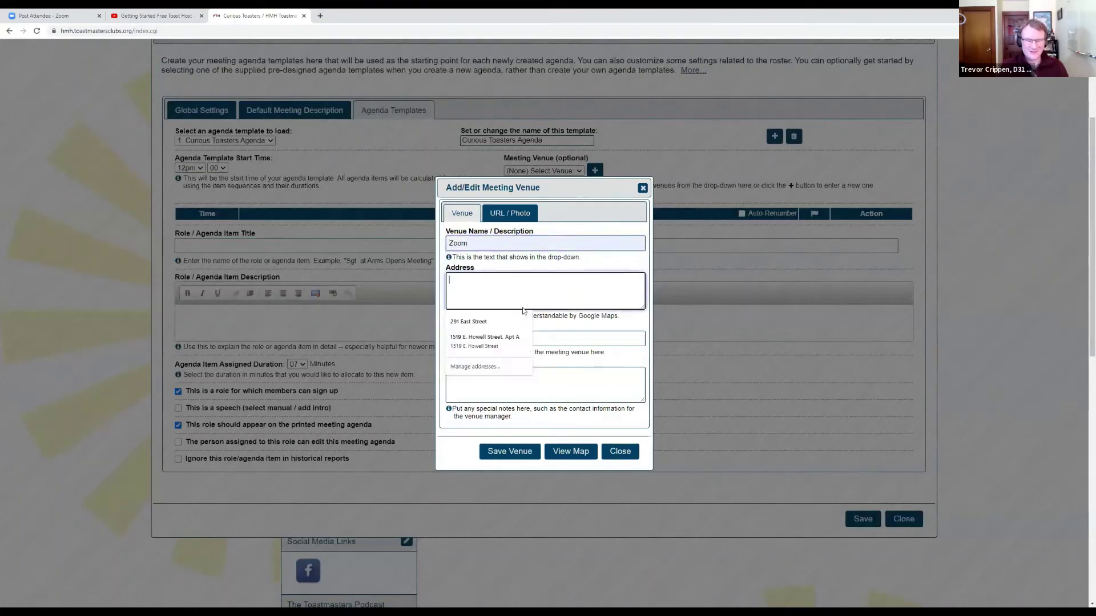
{"action": "left_click", "coordinate": [555, 393]}
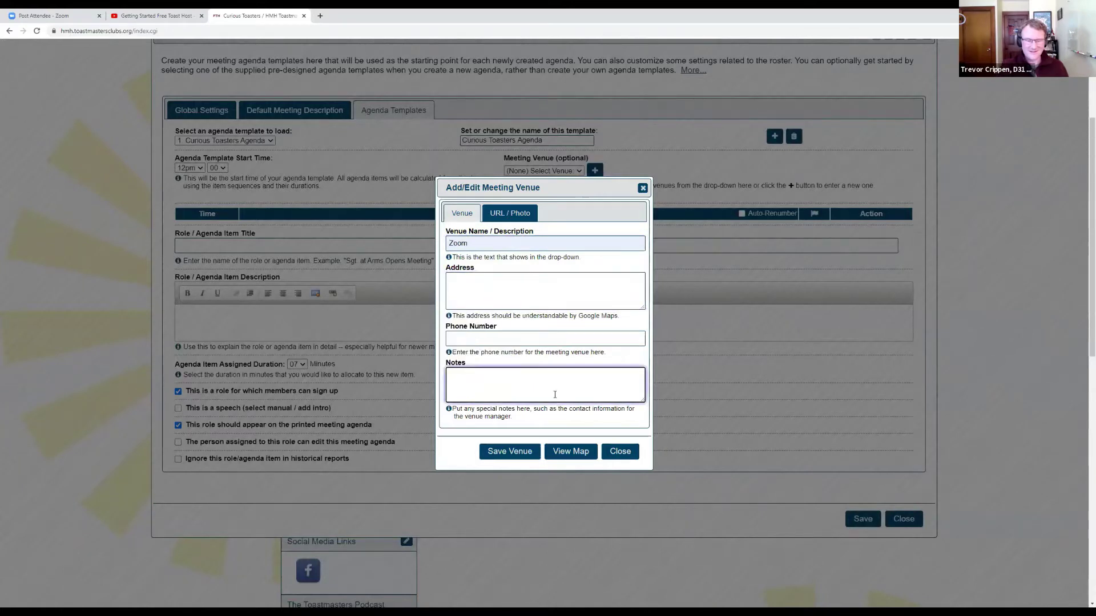
{"action": "type", "text": "Co"}
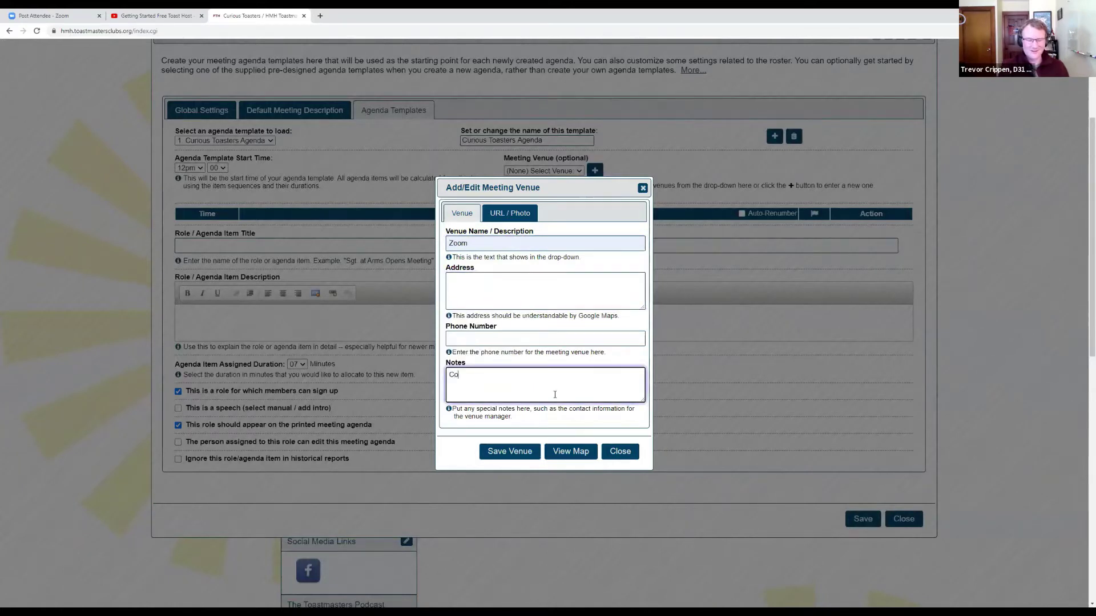
{"action": "type", "text": "ntact us for Zoo"}
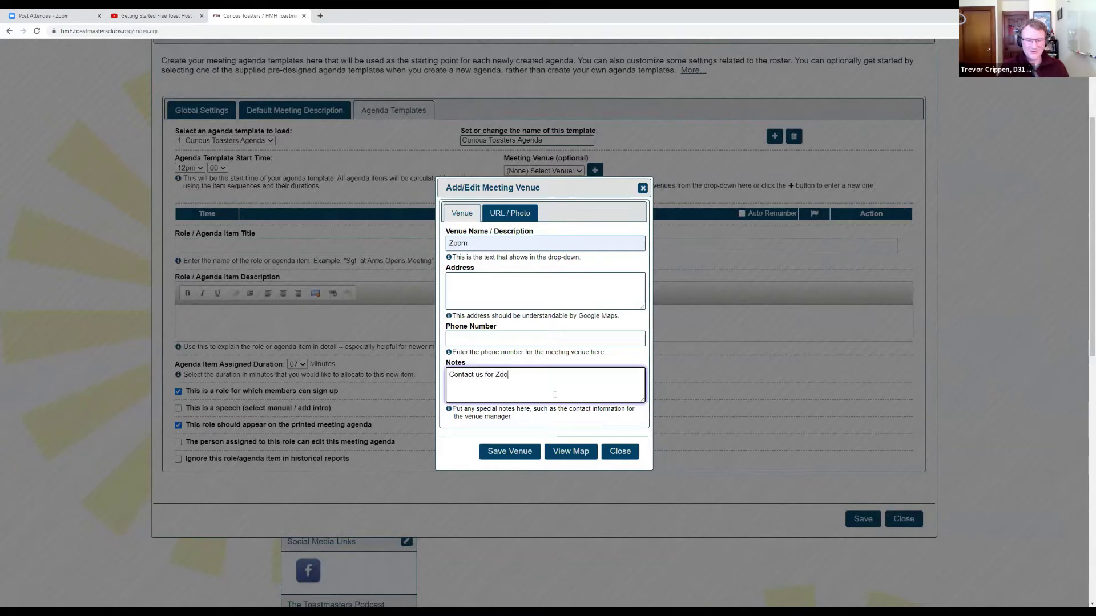
{"action": "type", "text": "m link!"}
{"action": "key", "text": "Tab"}
{"action": "key", "text": "Return"}
{"action": "key", "text": "Return"}
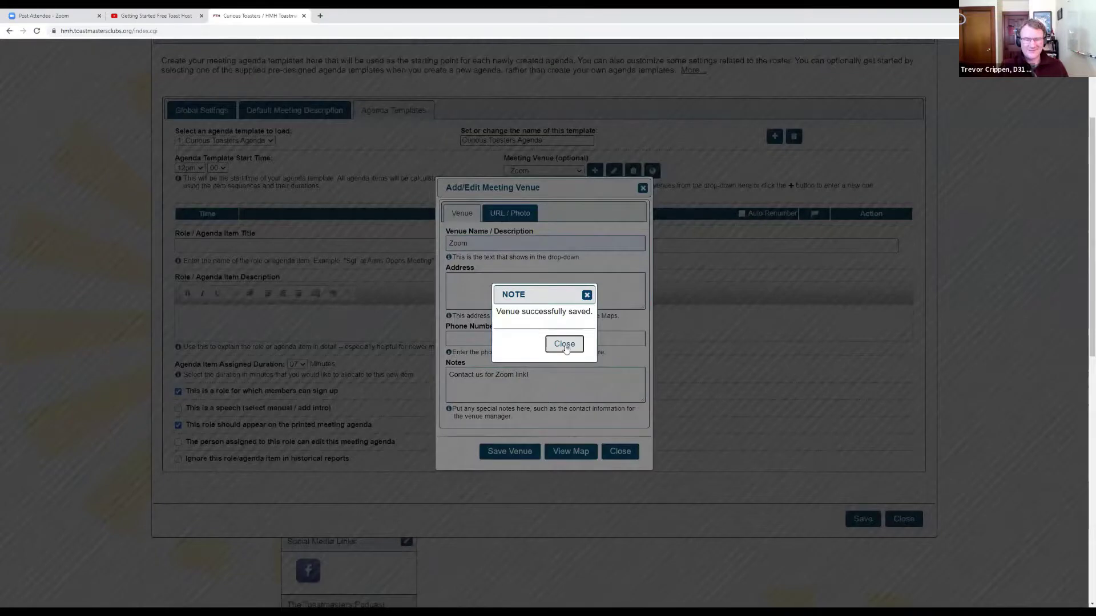
- Assign the new Zoom venue to the template and confirm it stays selected
{"action": "left_click", "coordinate": [565, 345]}
{"action": "left_click", "coordinate": [621, 452]}
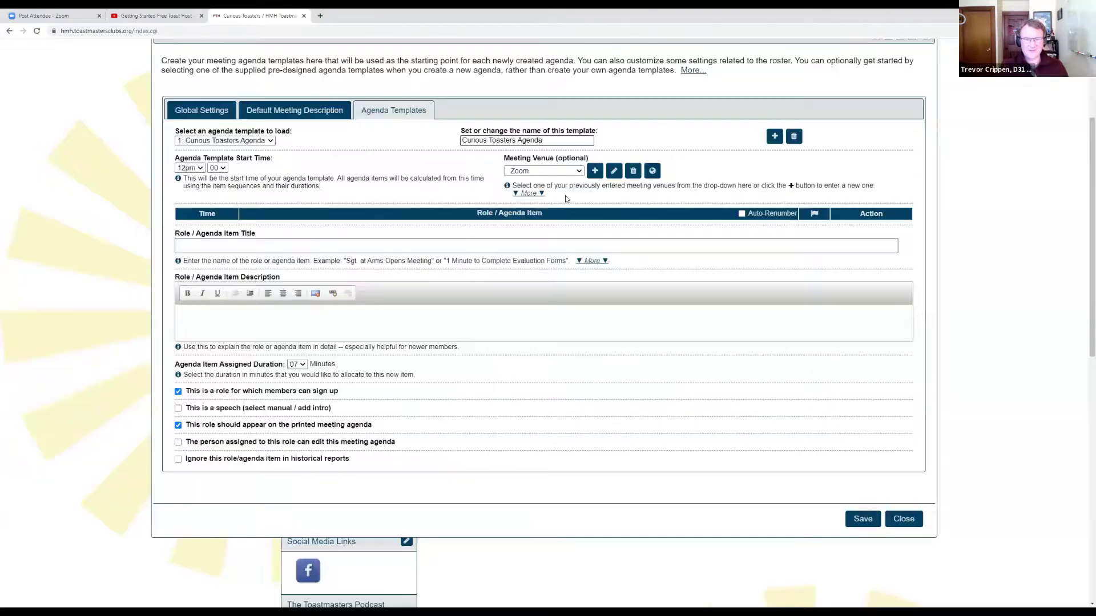
{"action": "left_click", "coordinate": [569, 173]}
{"action": "left_click", "coordinate": [568, 173]}
- Look over the Role / Agenda Item Title and description fields, then close the settings window
{"action": "left_click", "coordinate": [394, 246]}
{"action": "scroll", "coordinate": [479, 292], "scroll_direction": "down", "scroll_amount": 1}
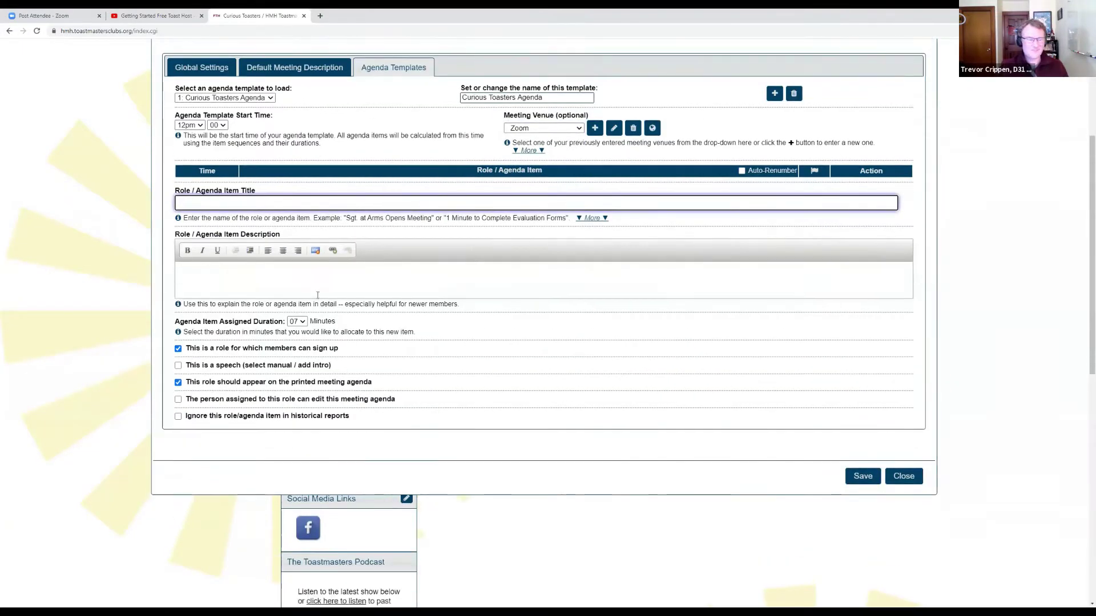
{"action": "scroll", "coordinate": [267, 274], "scroll_direction": "up", "scroll_amount": 1}
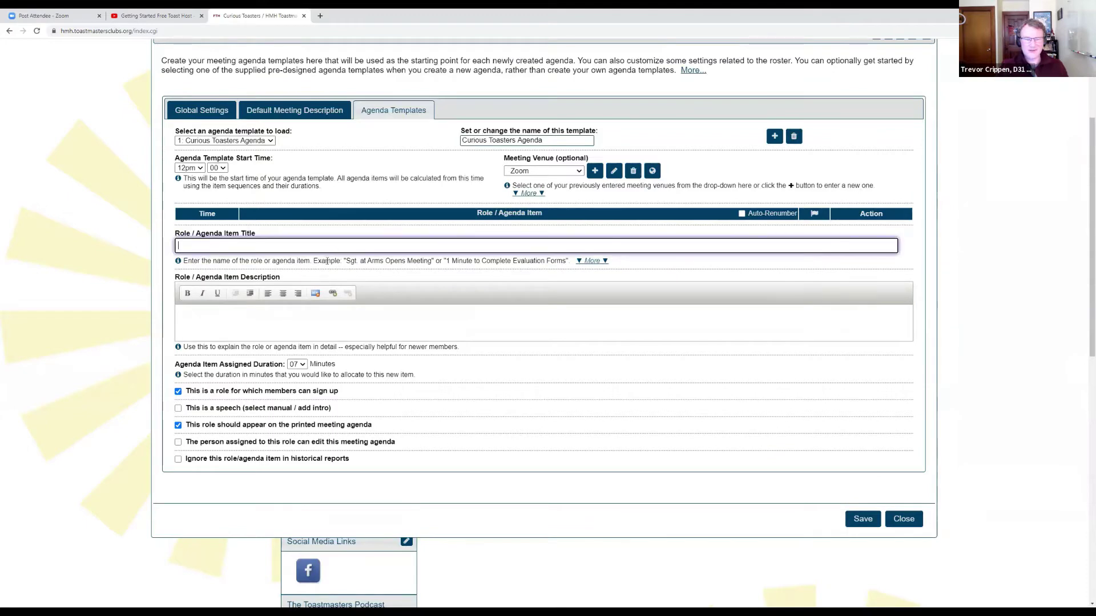
{"action": "scroll", "coordinate": [276, 341], "scroll_direction": "down", "scroll_amount": 1}
{"action": "scroll", "coordinate": [274, 334], "scroll_direction": "up", "scroll_amount": 1}
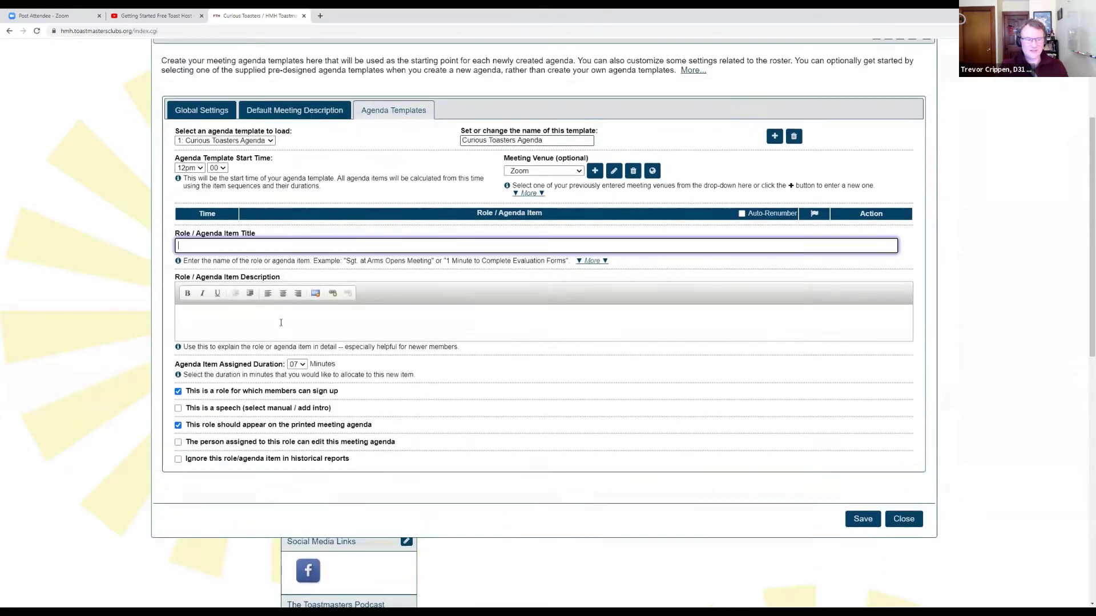
{"action": "left_click", "coordinate": [271, 329]}
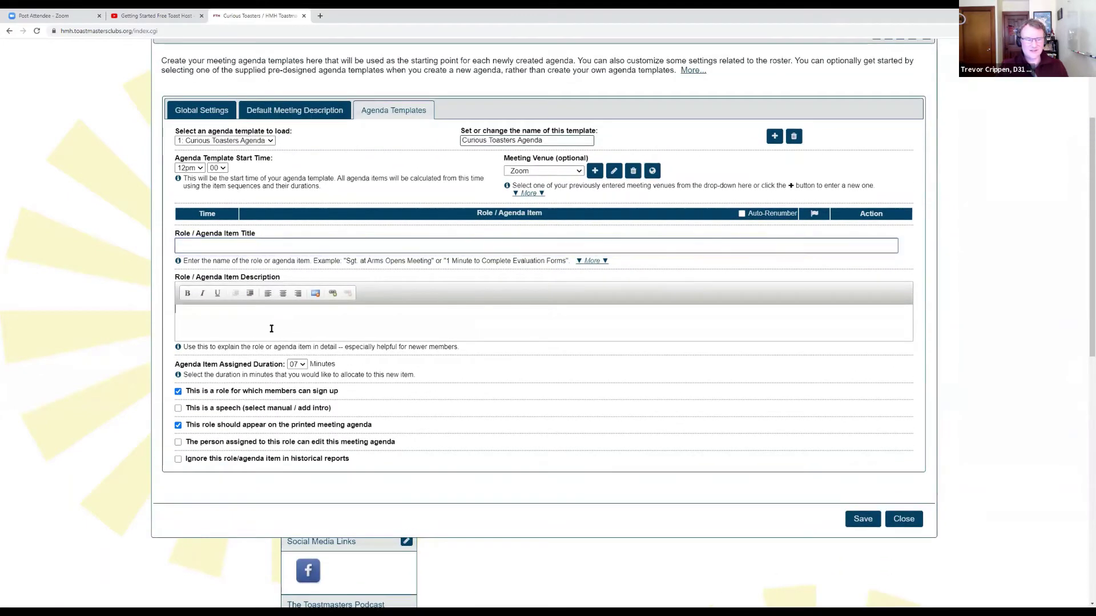
{"action": "left_click", "coordinate": [907, 523]}
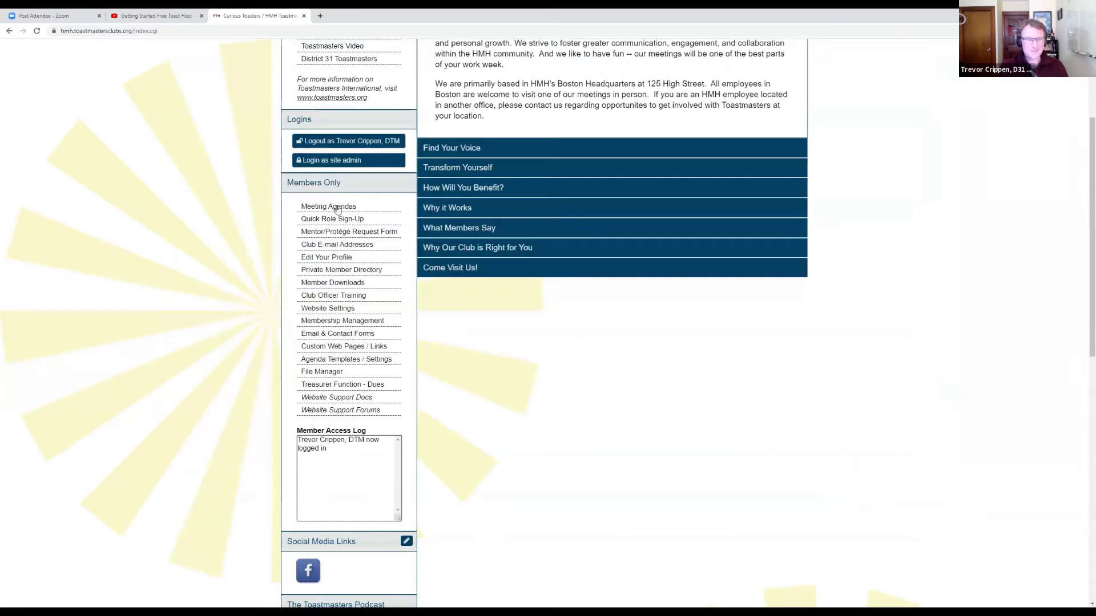
- Open Meeting Agendas and scroll through the 7:00PM–8:00PM roles with Sign Up buttons
{"action": "left_click", "coordinate": [338, 208]}
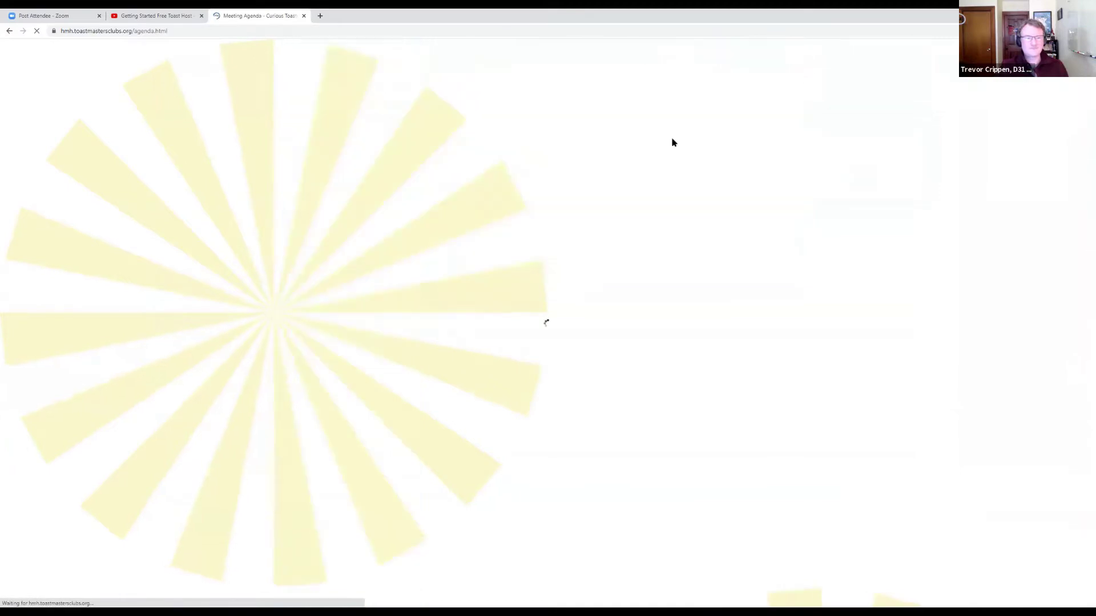
{"action": "scroll", "coordinate": [874, 349], "scroll_direction": "down", "scroll_amount": 5}
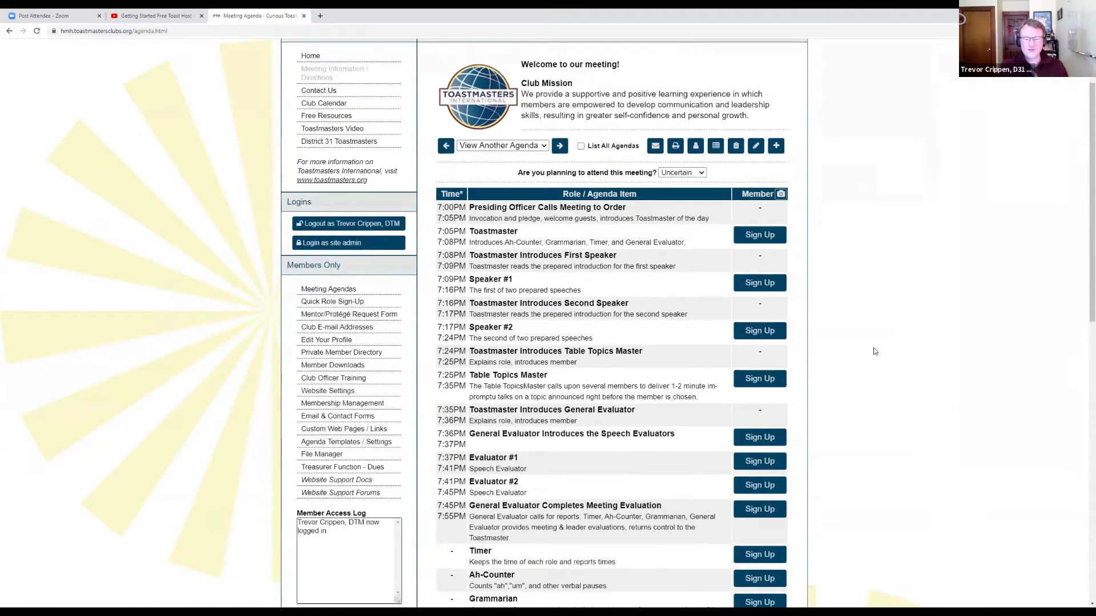
{"action": "scroll", "coordinate": [640, 409], "scroll_direction": "up", "scroll_amount": 3}
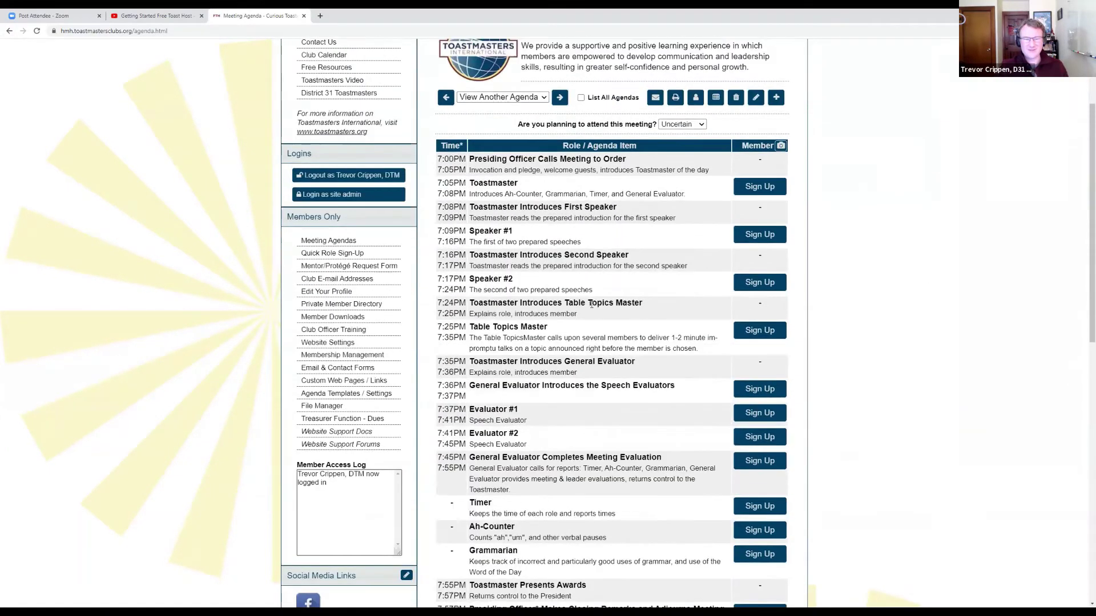
{"action": "scroll", "coordinate": [525, 194], "scroll_direction": "down", "scroll_amount": 1}
{"action": "scroll", "coordinate": [495, 223], "scroll_direction": "up", "scroll_amount": 2}
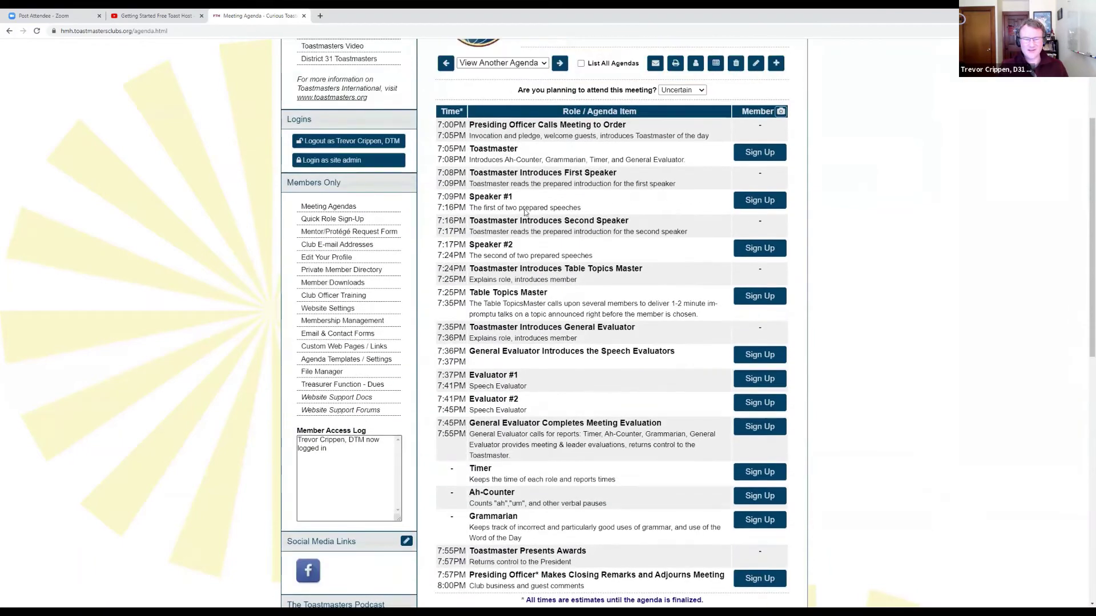
{"action": "scroll", "coordinate": [546, 258], "scroll_direction": "up", "scroll_amount": 2}
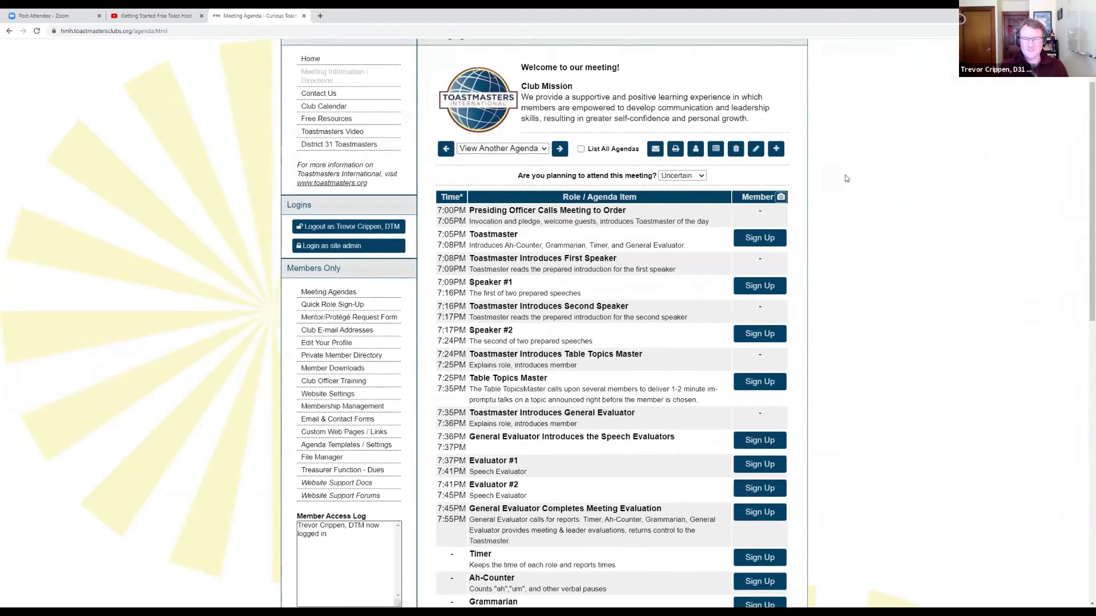
{"action": "left_click", "coordinate": [777, 151]}
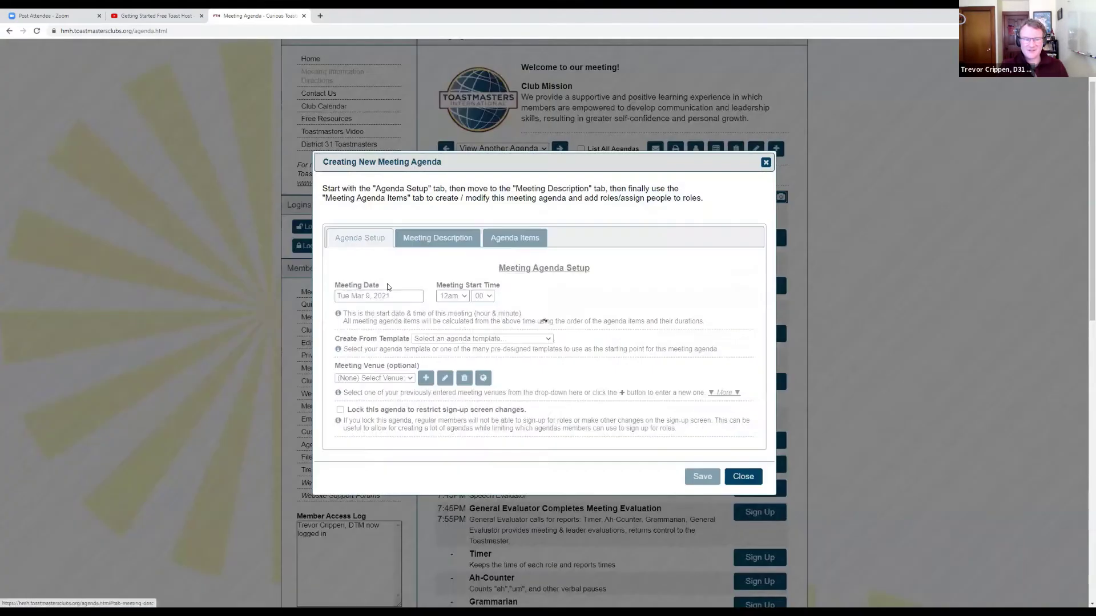
{"action": "scroll", "coordinate": [504, 248], "scroll_direction": "down", "scroll_amount": 2}
{"action": "left_click", "coordinate": [506, 253]}
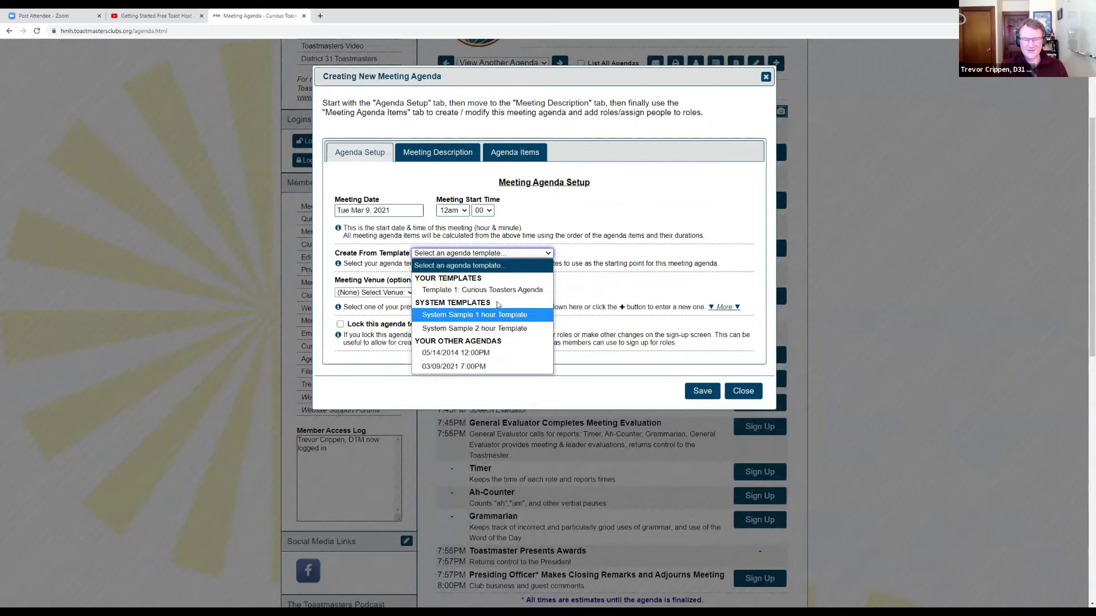
{"action": "left_click", "coordinate": [563, 257]}
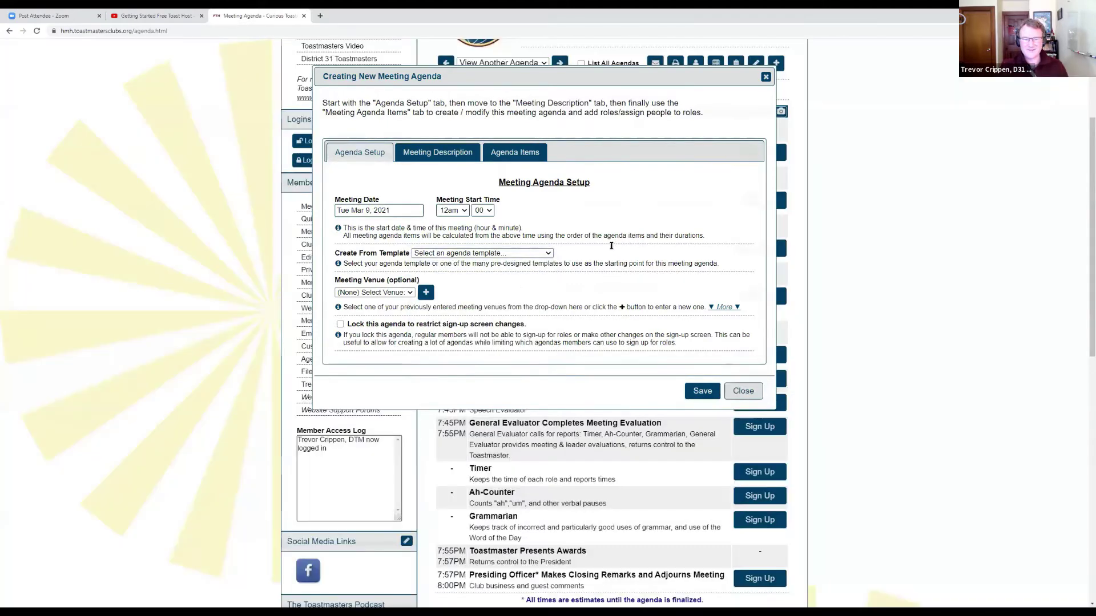
{"action": "left_click", "coordinate": [742, 390]}
{"action": "scroll", "coordinate": [887, 160], "scroll_direction": "up", "scroll_amount": 3}
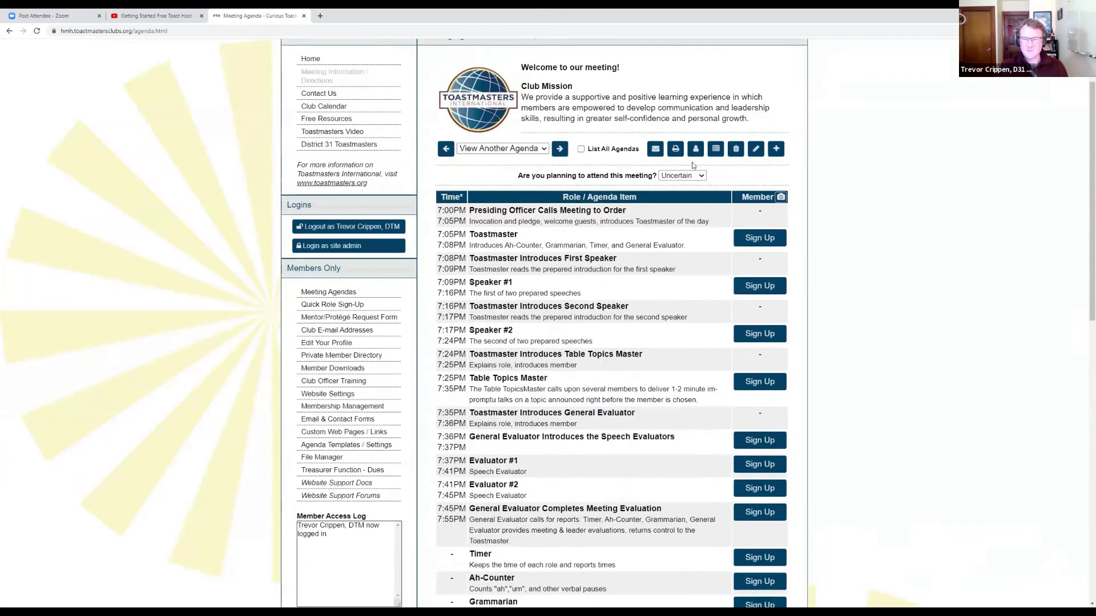
{"action": "scroll", "coordinate": [713, 153], "scroll_direction": "down", "scroll_amount": 1}
{"action": "scroll", "coordinate": [753, 151], "scroll_direction": "up", "scroll_amount": 1}
{"action": "left_click", "coordinate": [757, 150]}
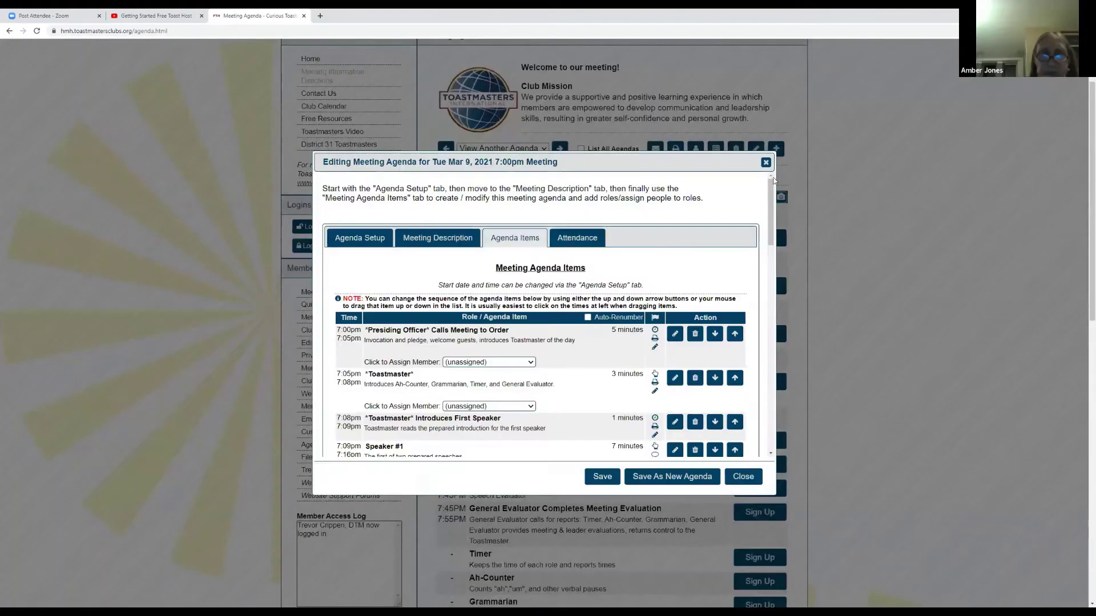
{"action": "left_click", "coordinate": [766, 164]}
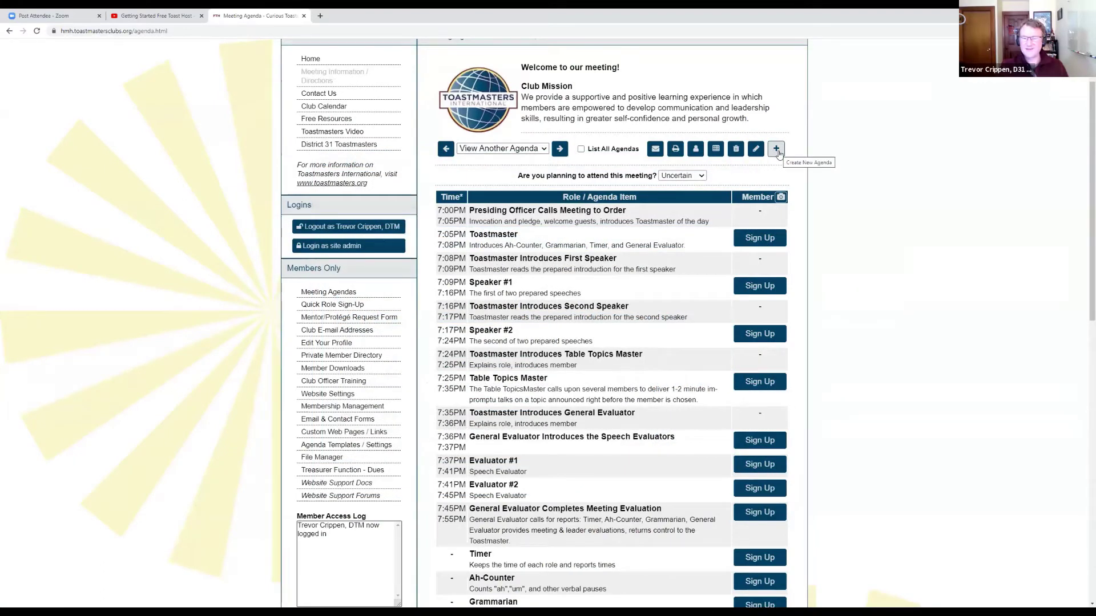
- Start a new meeting agenda based on the System Sample 1 hour Template
{"action": "left_click", "coordinate": [777, 149]}
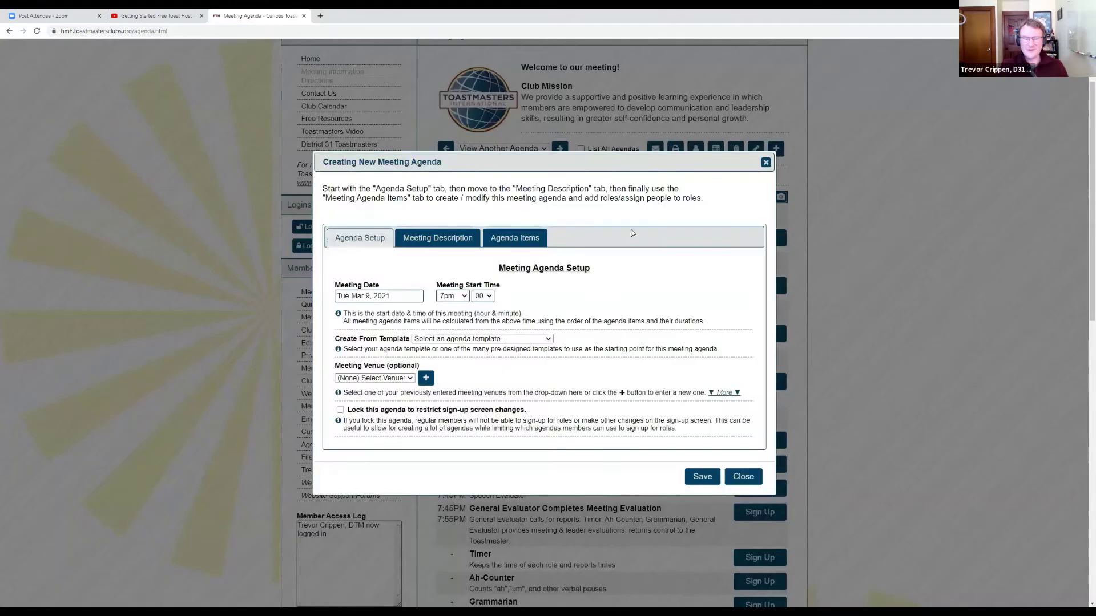
{"action": "scroll", "coordinate": [543, 340], "scroll_direction": "down", "scroll_amount": 1}
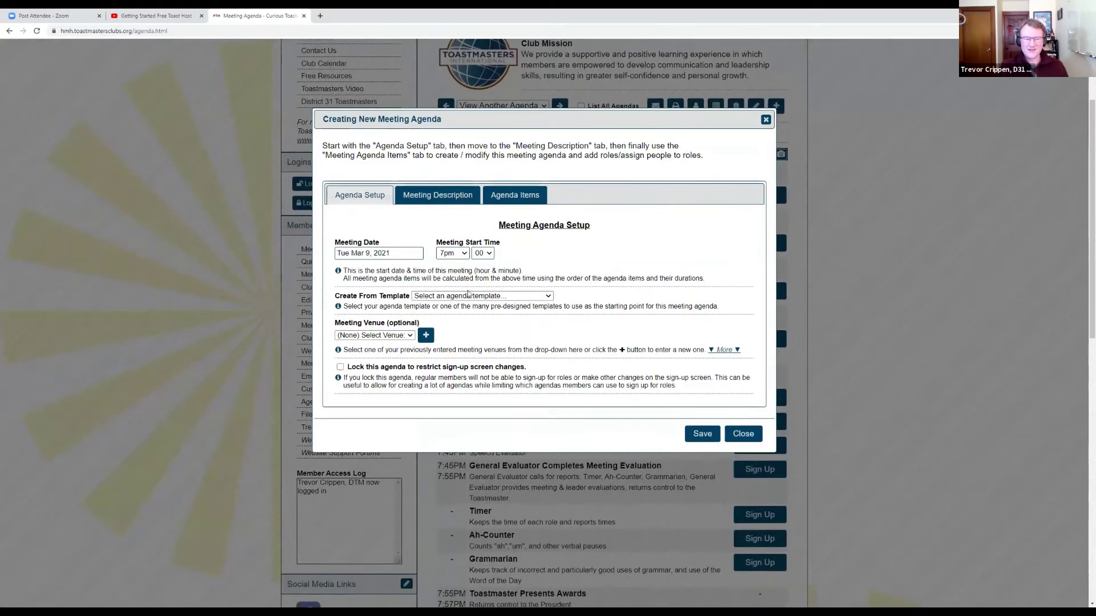
{"action": "left_click", "coordinate": [500, 297]}
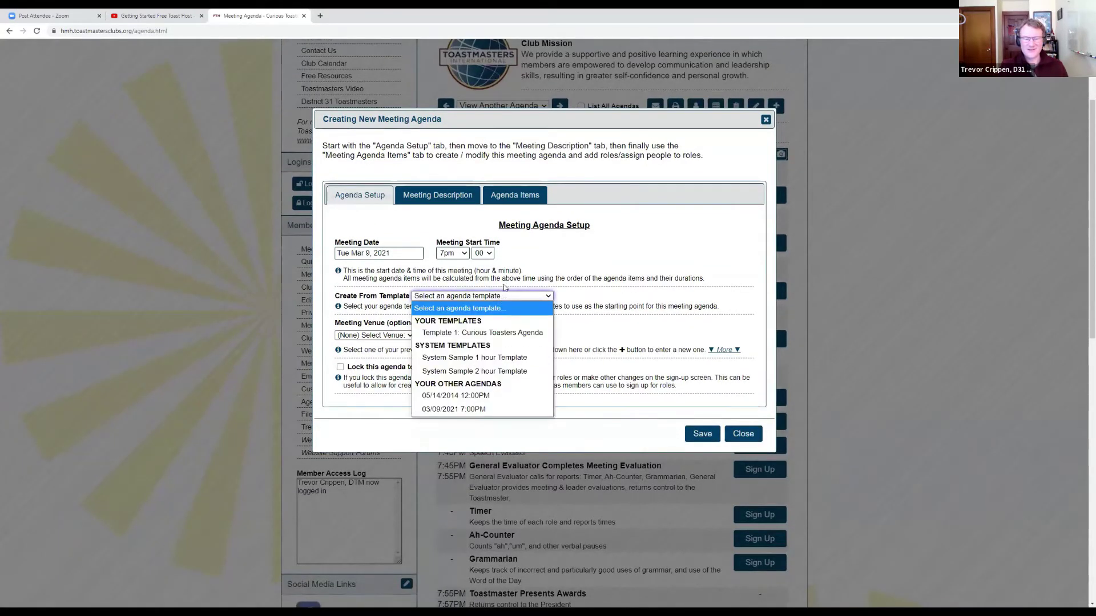
{"action": "left_click", "coordinate": [487, 358]}
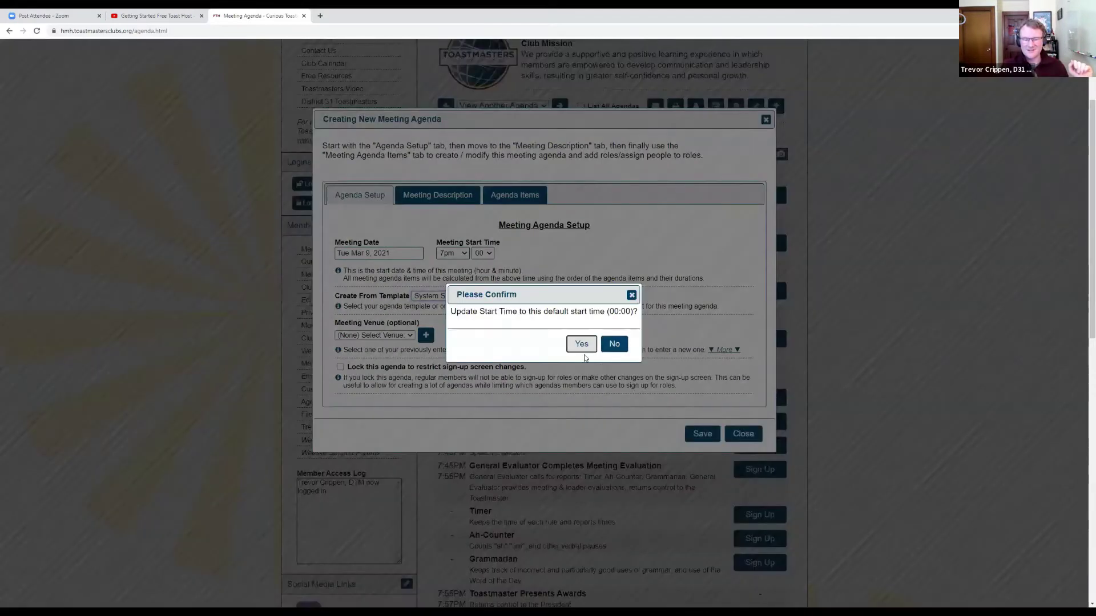
{"action": "left_click", "coordinate": [583, 344]}
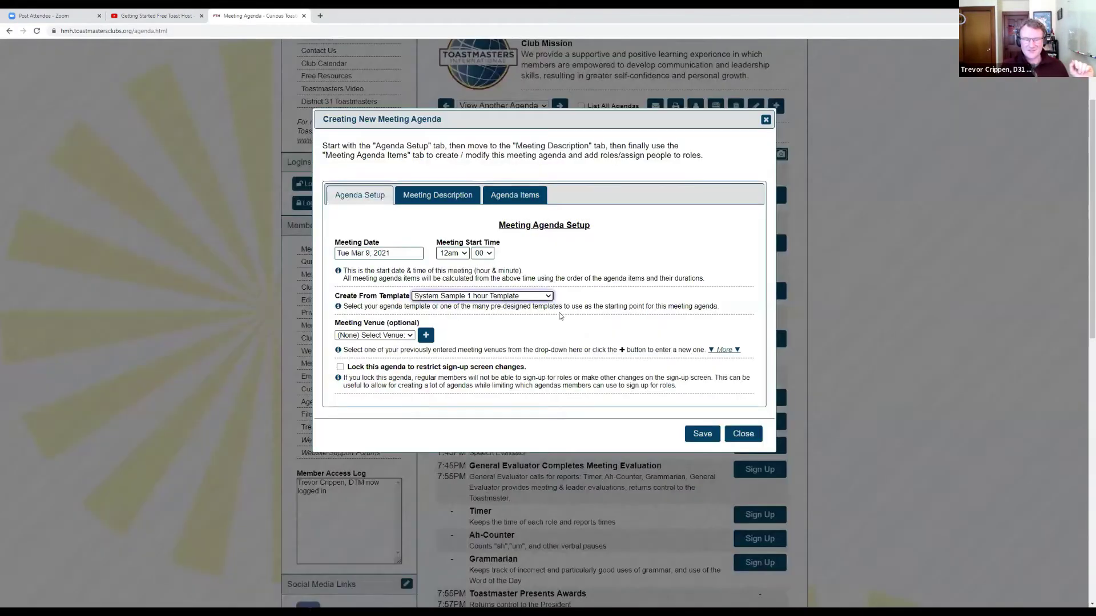
- Set the meeting start to 12pm on Tue March 16, 2021
{"action": "left_click", "coordinate": [448, 253]}
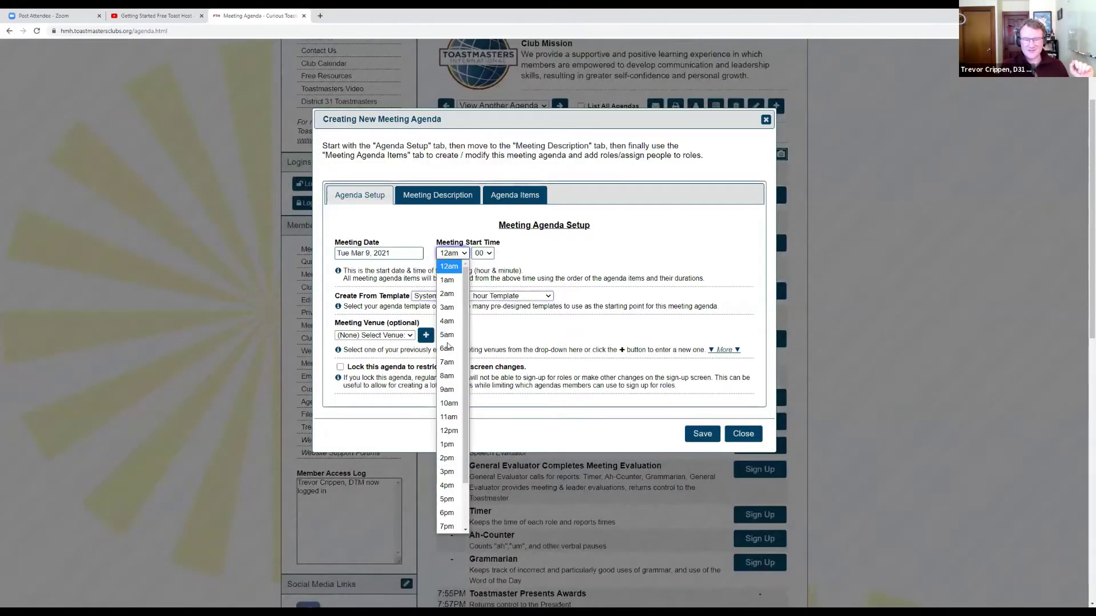
{"action": "left_click", "coordinate": [449, 417]}
{"action": "left_click", "coordinate": [524, 274]}
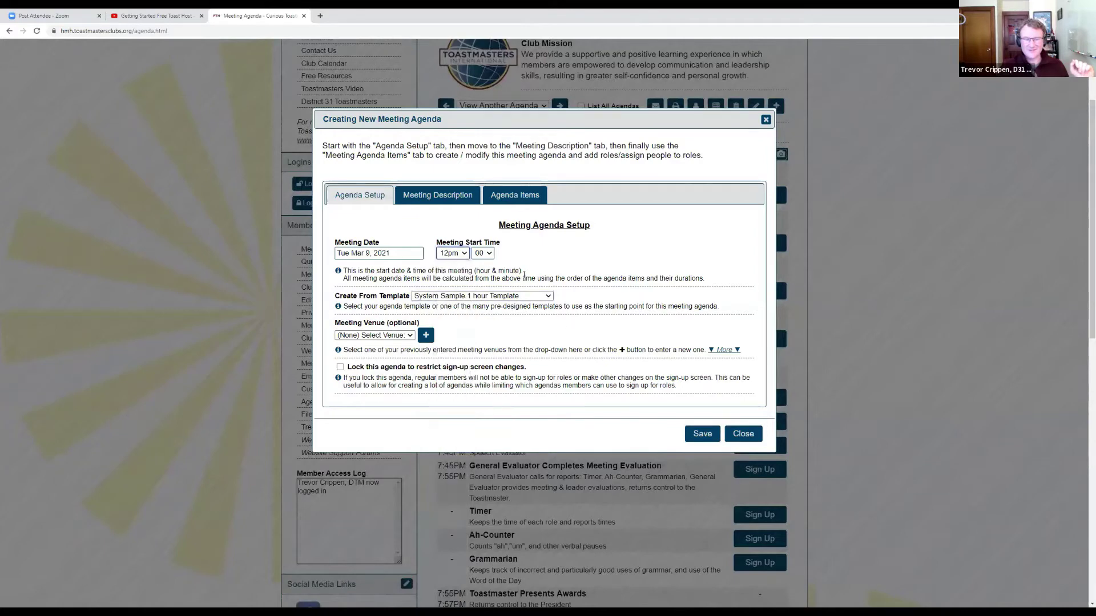
{"action": "left_click", "coordinate": [369, 253]}
{"action": "left_click", "coordinate": [387, 323]}
{"action": "left_click", "coordinate": [372, 253]}
{"action": "left_click", "coordinate": [387, 335]}
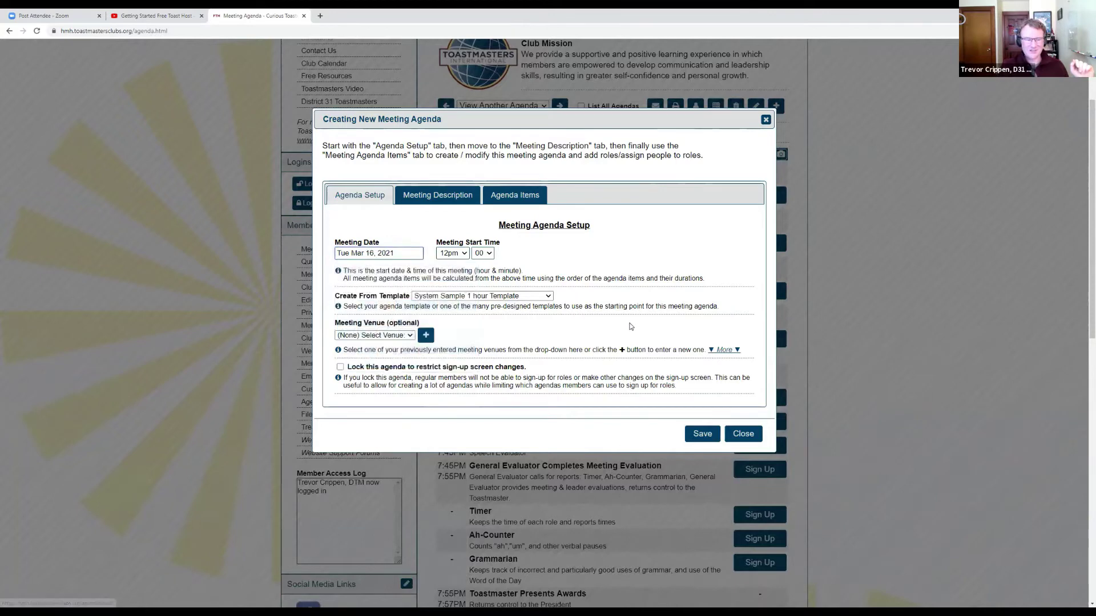
{"action": "scroll", "coordinate": [569, 339], "scroll_direction": "down", "scroll_amount": 1}
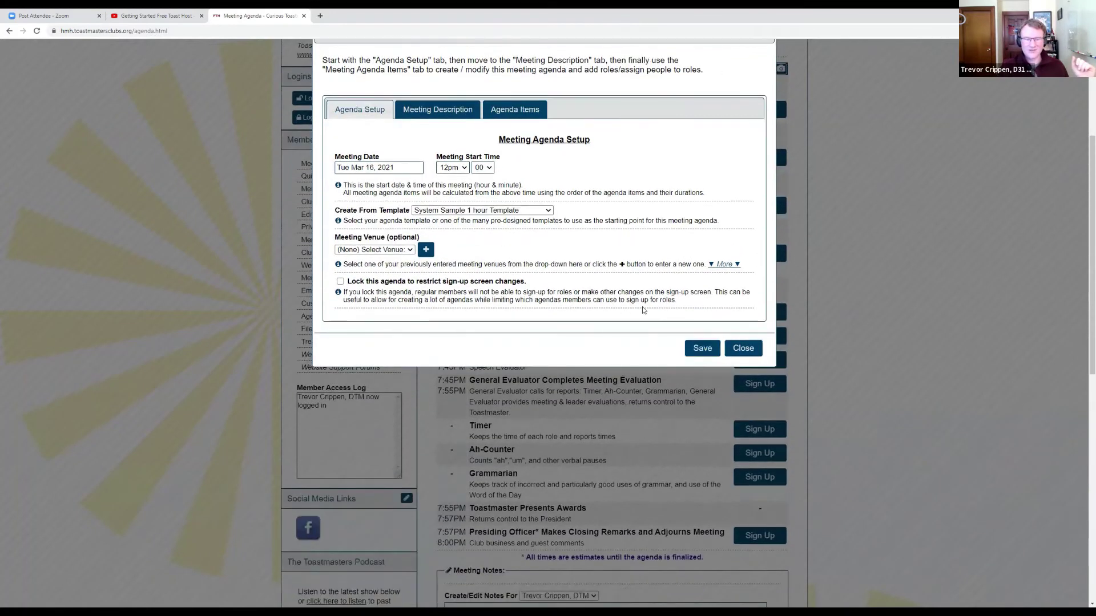
- Save the new agenda and review its 12:00PM–1:00PM role schedule
{"action": "left_click", "coordinate": [693, 350]}
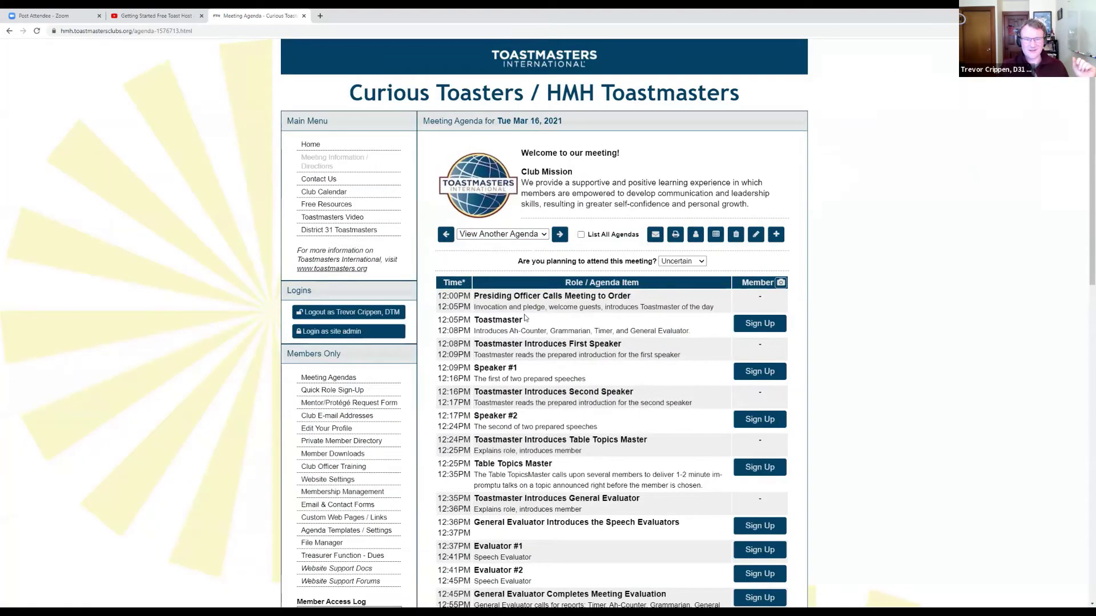
{"action": "scroll", "coordinate": [525, 320], "scroll_direction": "down", "scroll_amount": 4}
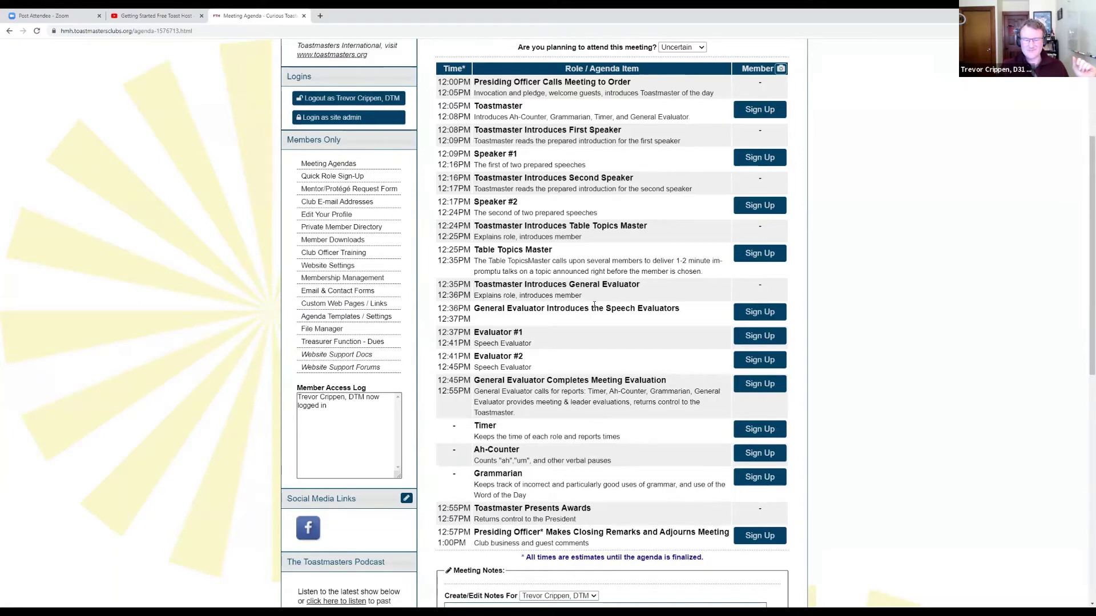
{"action": "scroll", "coordinate": [594, 305], "scroll_direction": "up", "scroll_amount": 3}
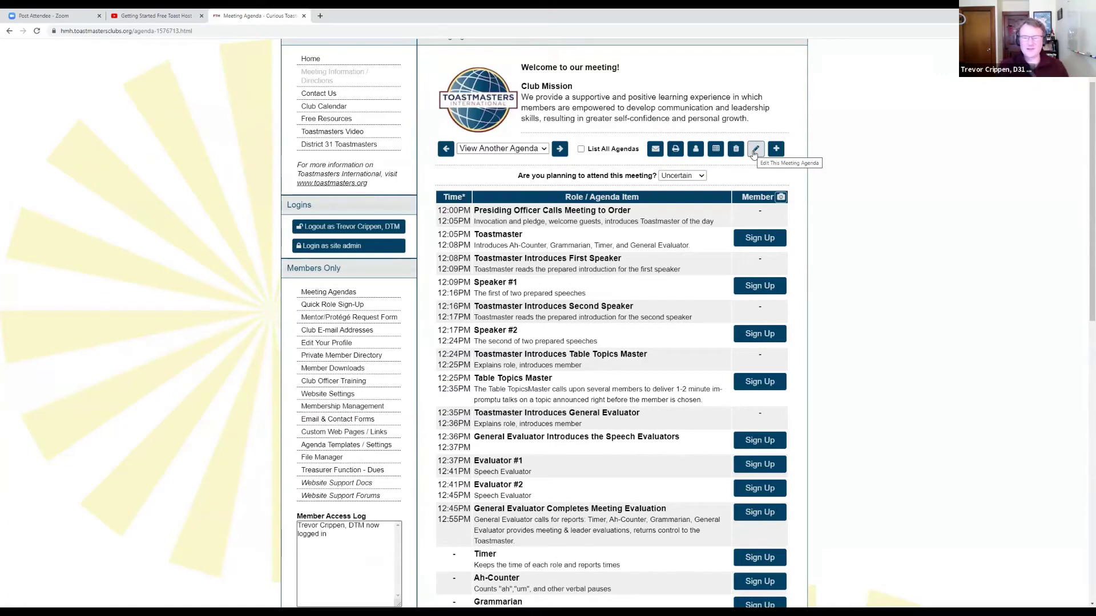
{"action": "left_click", "coordinate": [756, 156]}
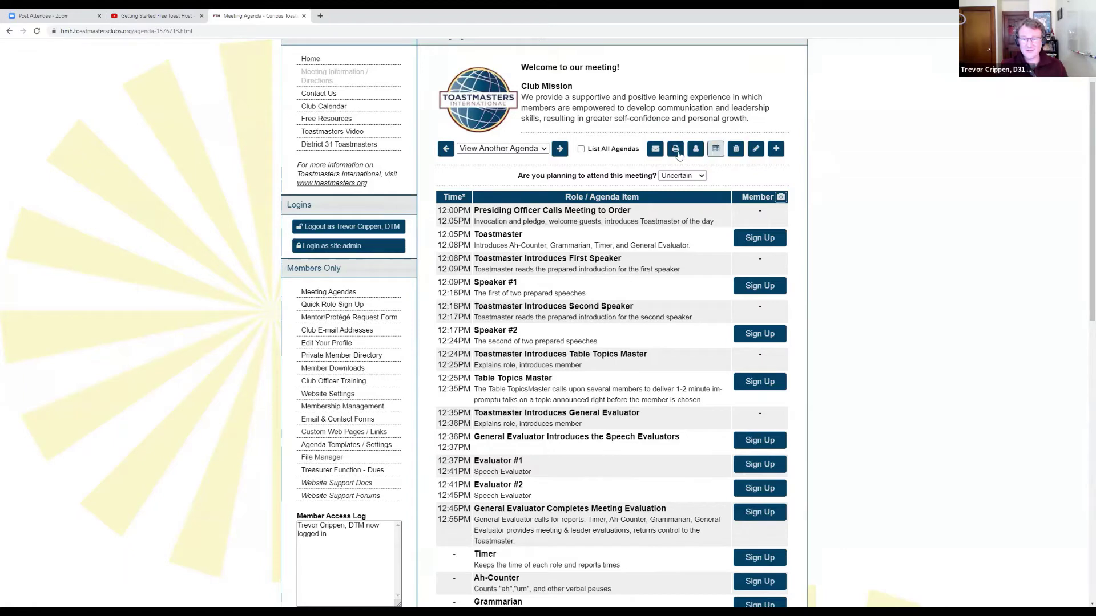
- In the Mar 16 Agenda Items, save the Toastmaster item as a 3-minute sign-up role
{"action": "left_click", "coordinate": [752, 149]}
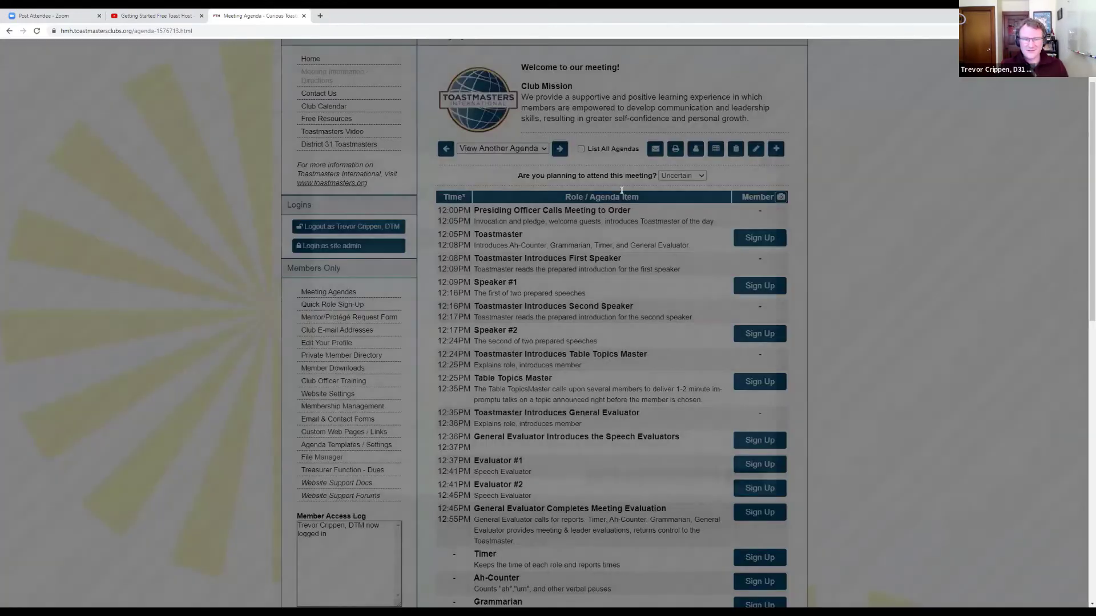
{"action": "scroll", "coordinate": [491, 258], "scroll_direction": "down", "scroll_amount": 1}
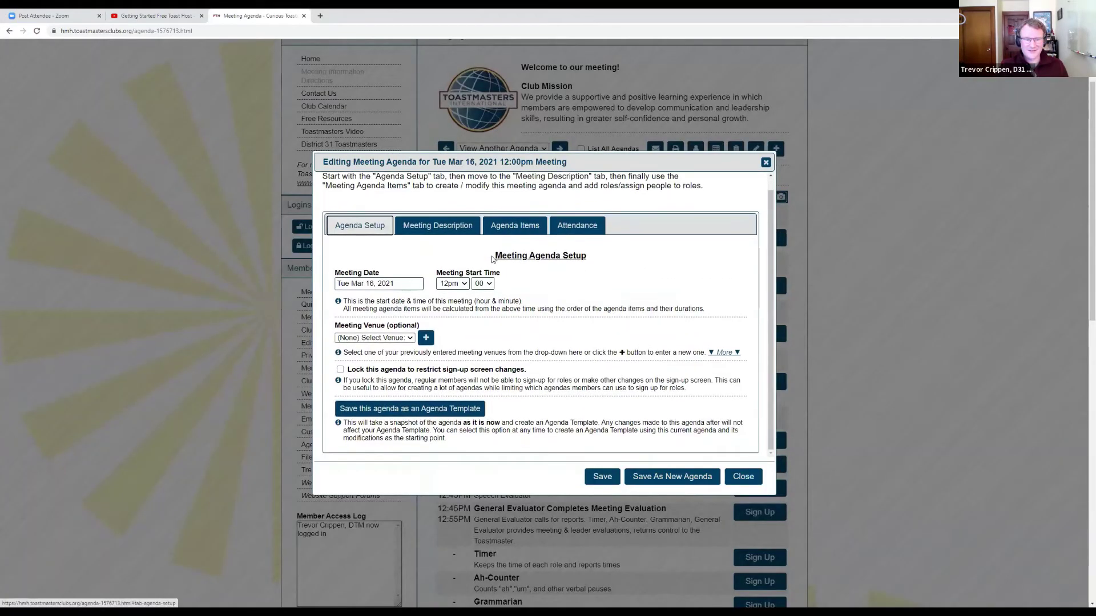
{"action": "scroll", "coordinate": [471, 311], "scroll_direction": "up", "scroll_amount": 1}
{"action": "left_click", "coordinate": [515, 237]}
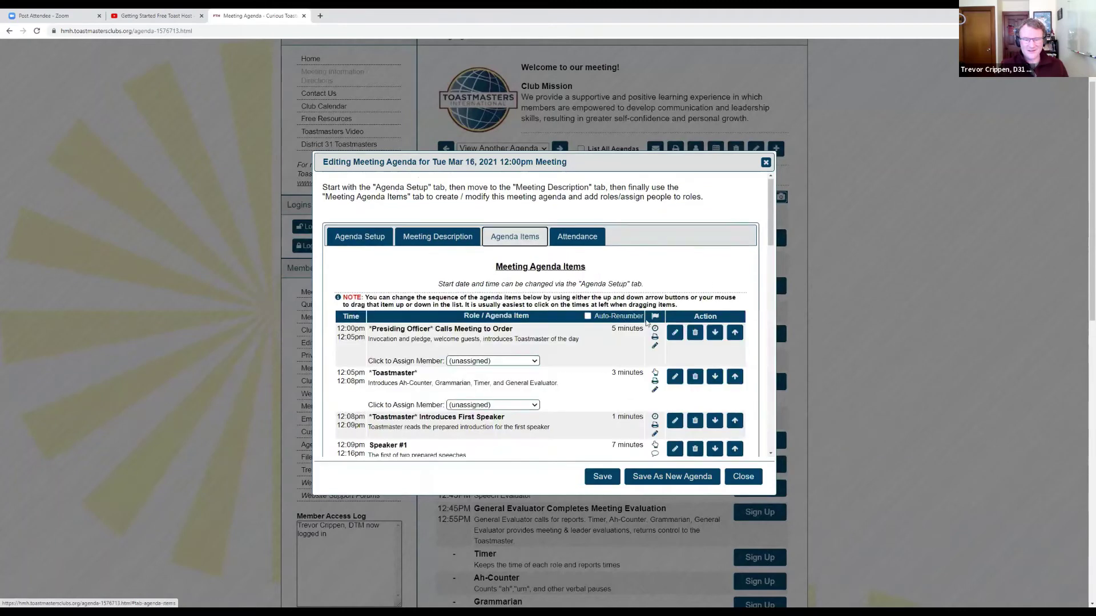
{"action": "scroll", "coordinate": [445, 309], "scroll_direction": "down", "scroll_amount": 5}
{"action": "scroll", "coordinate": [444, 309], "scroll_direction": "down", "scroll_amount": 1}
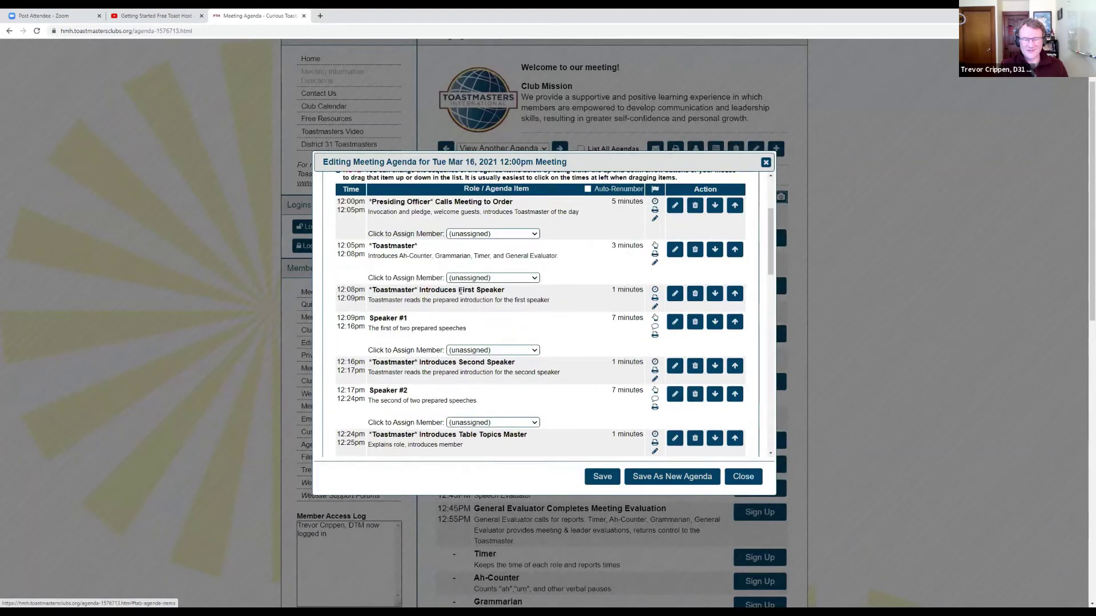
{"action": "scroll", "coordinate": [618, 302], "scroll_direction": "up", "scroll_amount": 3}
{"action": "scroll", "coordinate": [592, 309], "scroll_direction": "down", "scroll_amount": 1}
{"action": "left_click", "coordinate": [674, 292]}
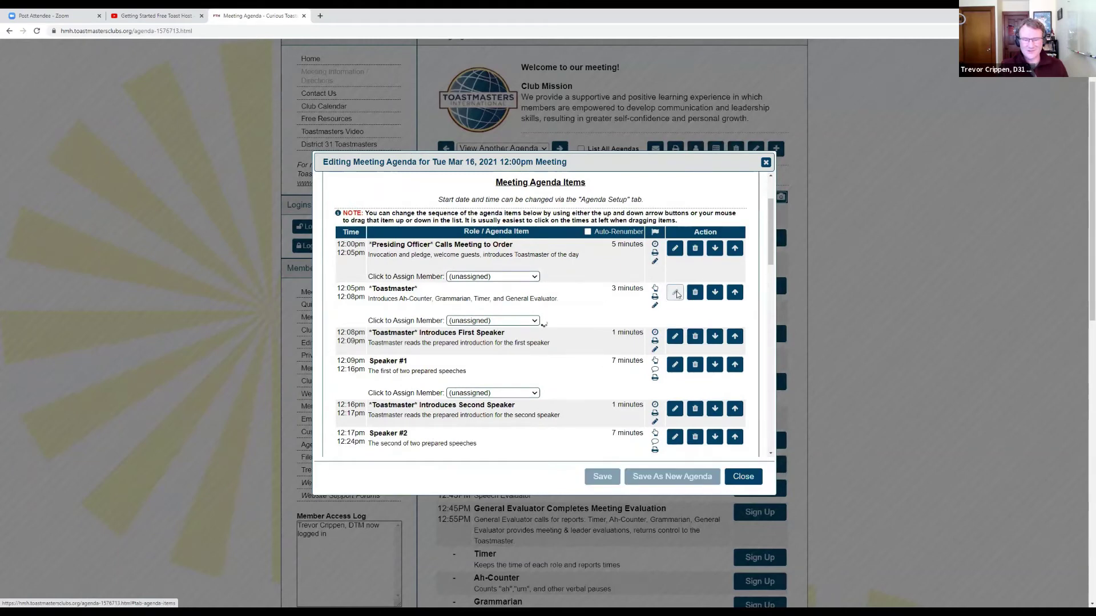
{"action": "scroll", "coordinate": [428, 364], "scroll_direction": "down", "scroll_amount": 1}
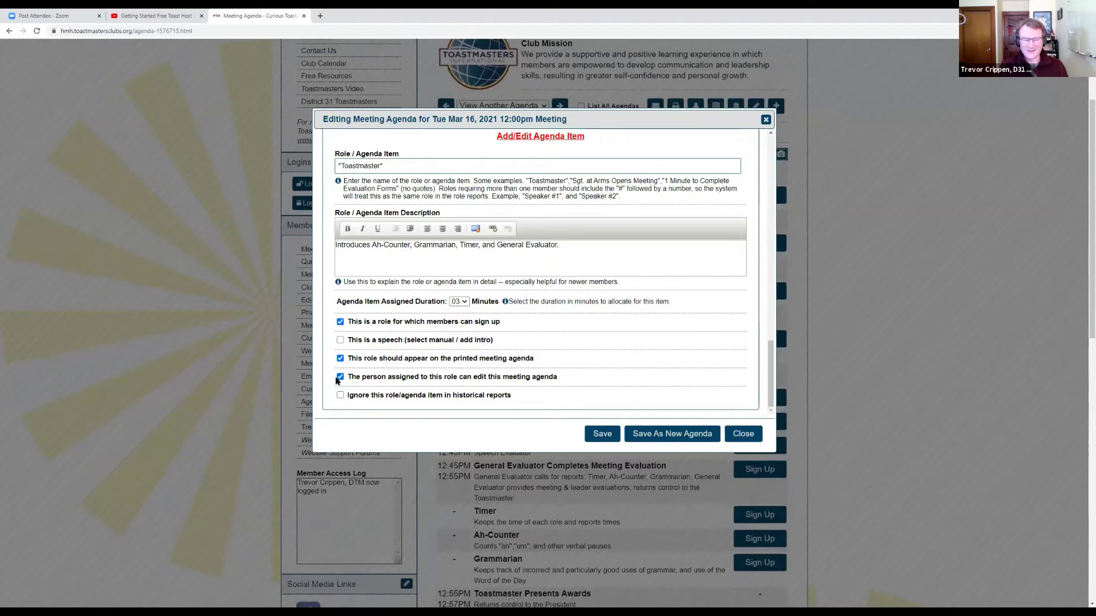
{"action": "scroll", "coordinate": [386, 206], "scroll_direction": "up", "scroll_amount": 1}
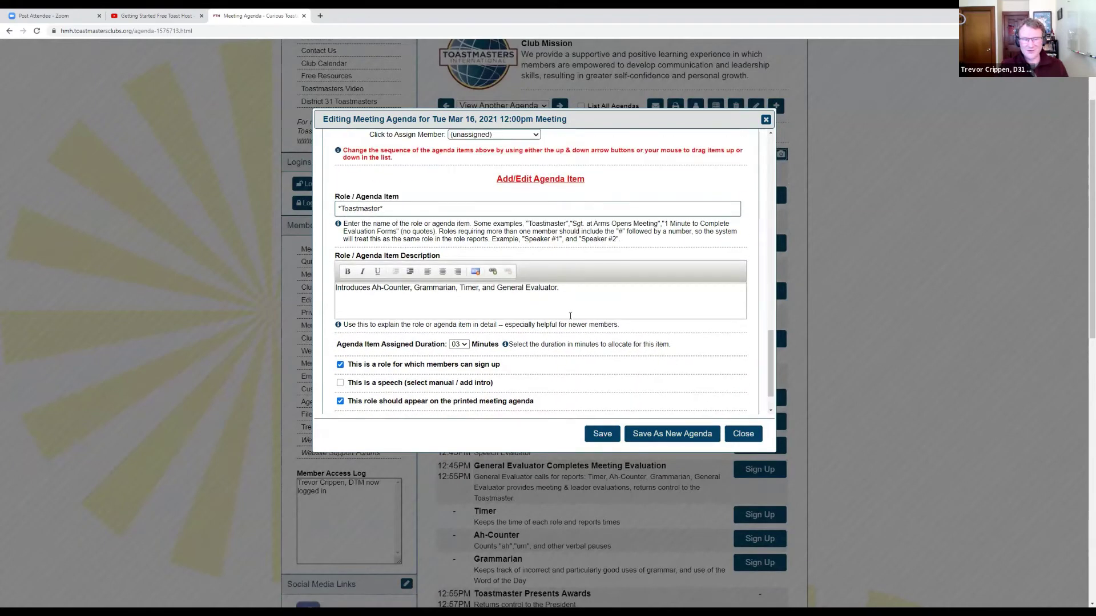
{"action": "left_click", "coordinate": [602, 433]}
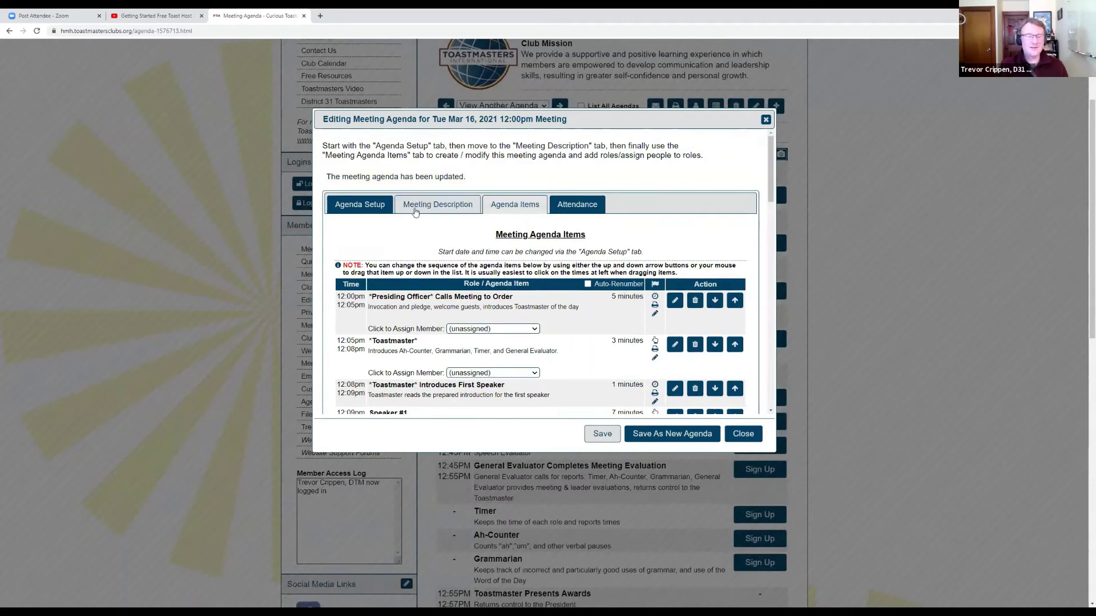
- Assign a club member to the Toastmaster role from its member dropdown
{"action": "scroll", "coordinate": [472, 257], "scroll_direction": "down", "scroll_amount": 2}
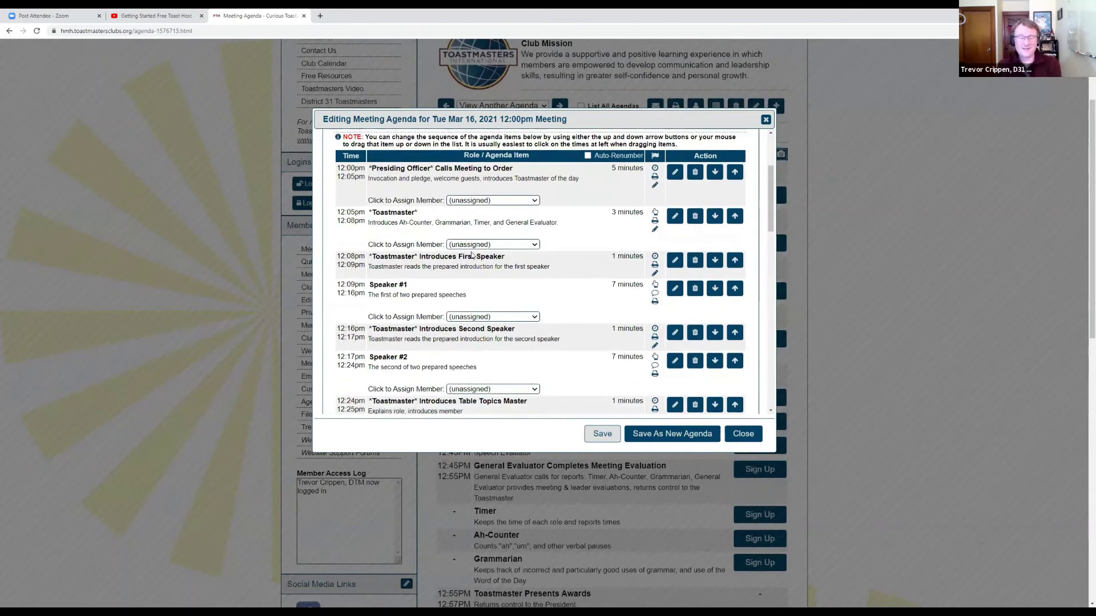
{"action": "scroll", "coordinate": [472, 257], "scroll_direction": "up", "scroll_amount": 2}
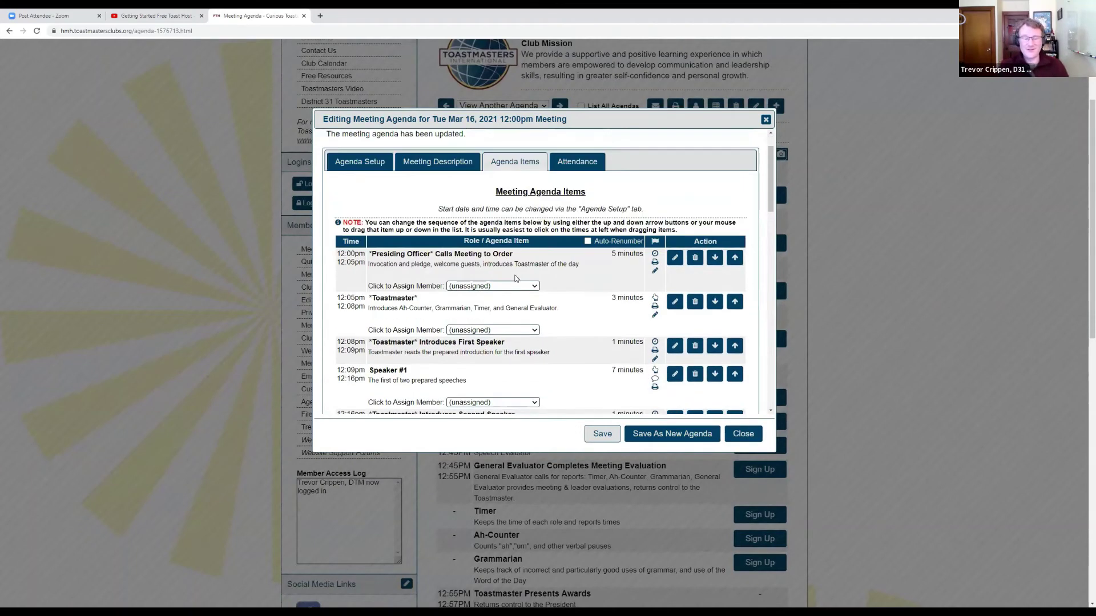
{"action": "left_click", "coordinate": [518, 331]}
{"action": "left_click", "coordinate": [505, 361]}
- Move Speaker #1 up and back down, then scroll the timed item list
{"action": "scroll", "coordinate": [578, 331], "scroll_direction": "down", "scroll_amount": 2}
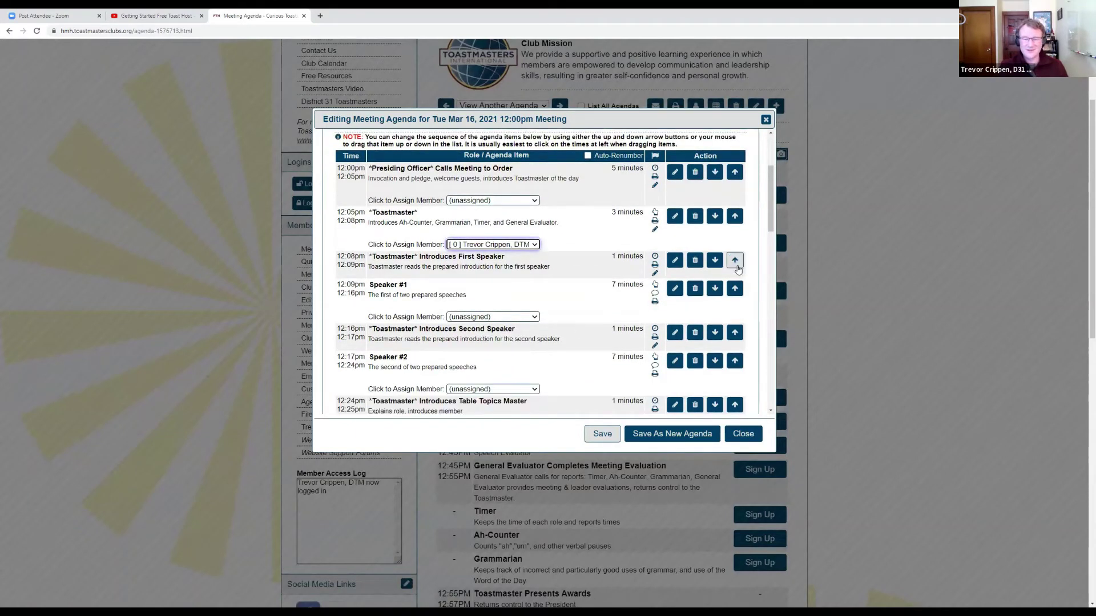
{"action": "left_click", "coordinate": [735, 288]}
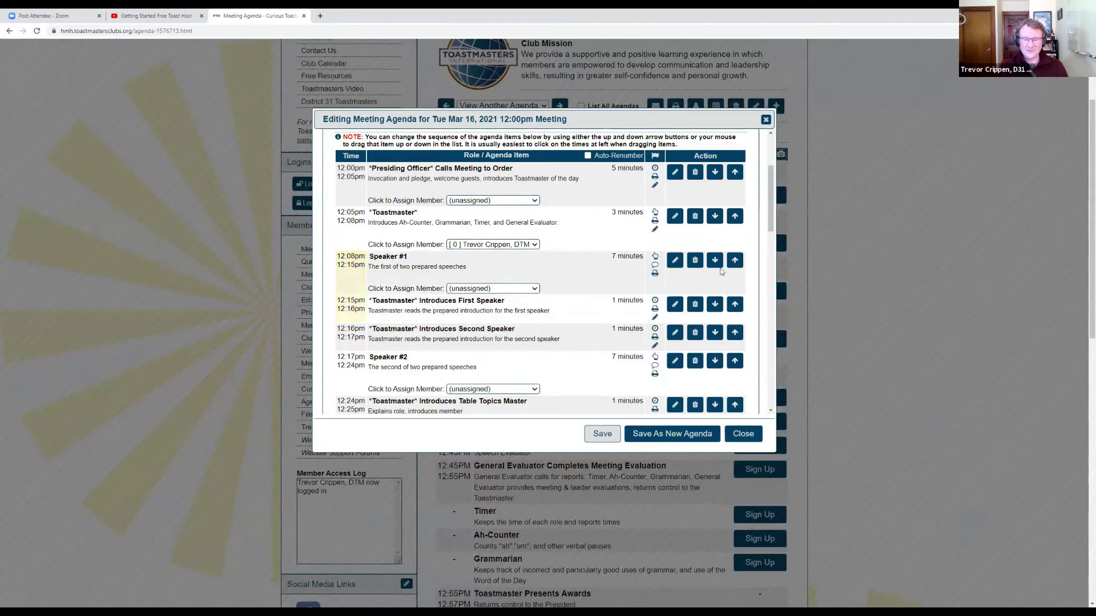
{"action": "left_click", "coordinate": [715, 260]}
{"action": "scroll", "coordinate": [416, 298], "scroll_direction": "down", "scroll_amount": 1}
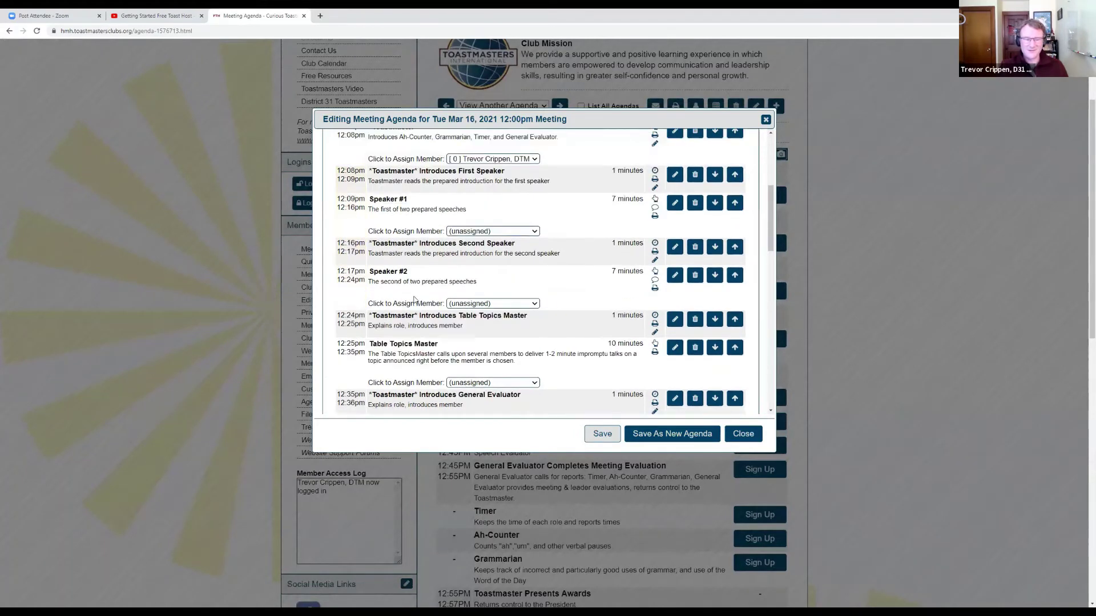
{"action": "scroll", "coordinate": [415, 298], "scroll_direction": "down", "scroll_amount": 3}
{"action": "scroll", "coordinate": [443, 267], "scroll_direction": "up", "scroll_amount": 2}
{"action": "scroll", "coordinate": [573, 272], "scroll_direction": "down", "scroll_amount": 2}
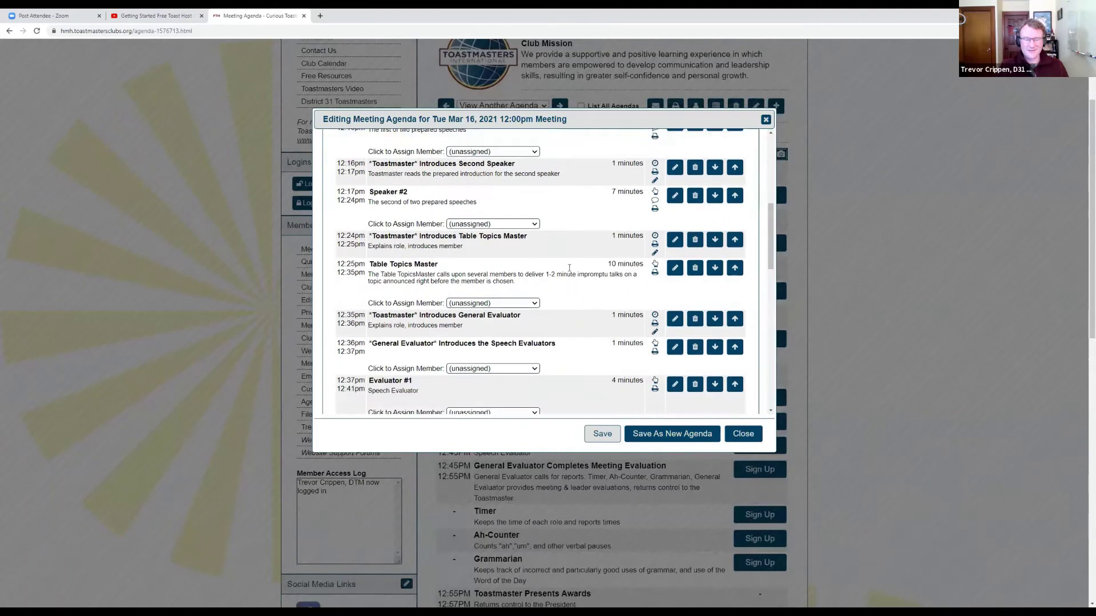
{"action": "scroll", "coordinate": [565, 285], "scroll_direction": "up", "scroll_amount": 2}
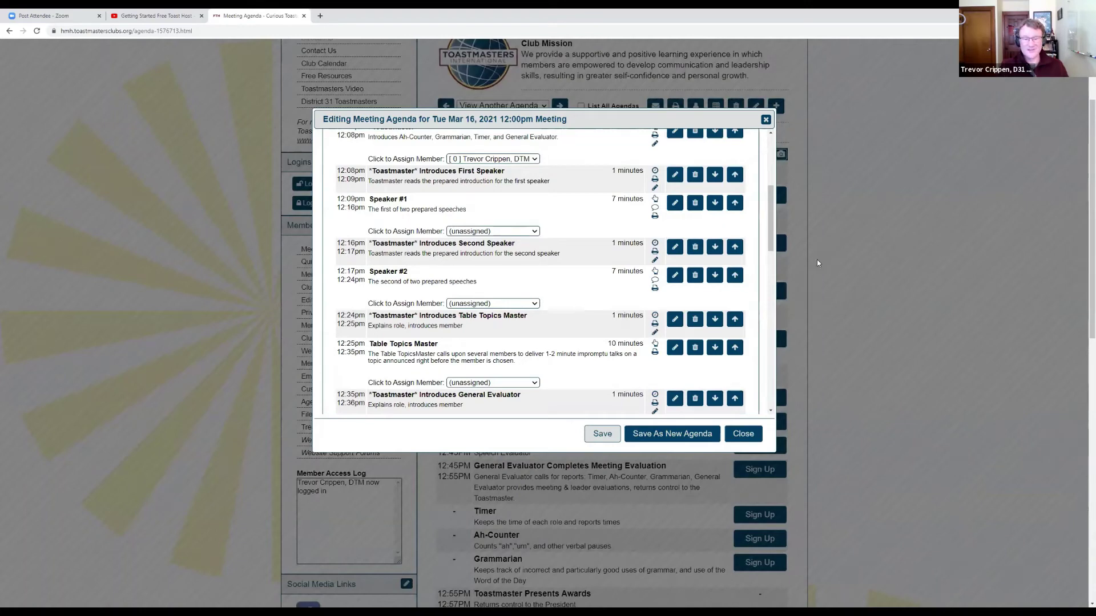
{"action": "scroll", "coordinate": [526, 305], "scroll_direction": "up", "scroll_amount": 1}
{"action": "scroll", "coordinate": [526, 305], "scroll_direction": "up", "scroll_amount": 1}
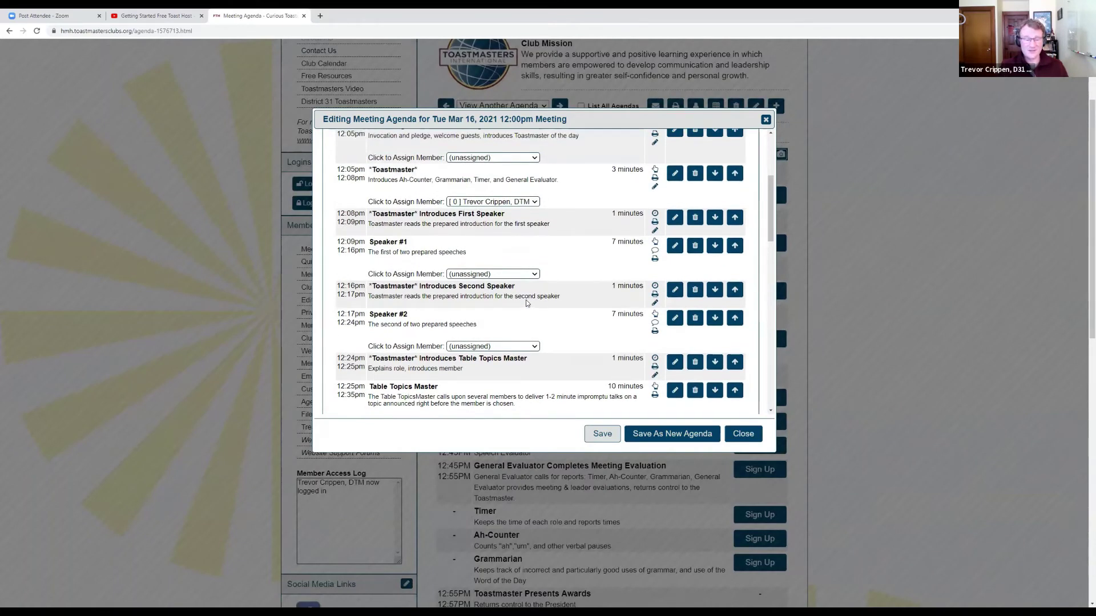
{"action": "left_click", "coordinate": [694, 290]}
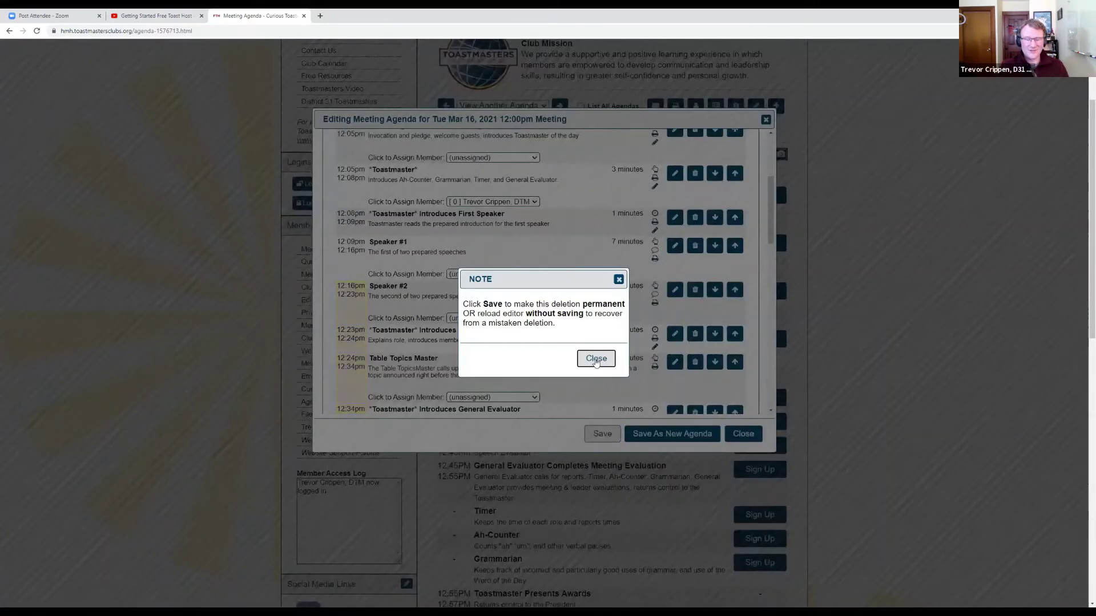
{"action": "left_click", "coordinate": [595, 360]}
{"action": "left_click", "coordinate": [695, 290]}
{"action": "left_click", "coordinate": [594, 361]}
{"action": "scroll", "coordinate": [548, 291], "scroll_direction": "down", "scroll_amount": 2}
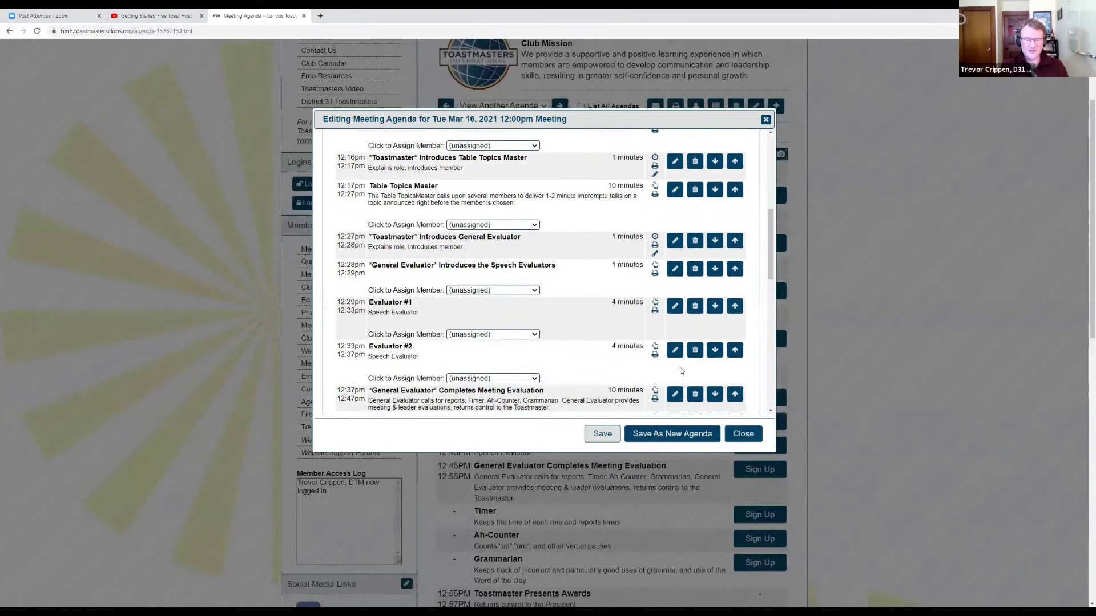
{"action": "left_click", "coordinate": [695, 350]}
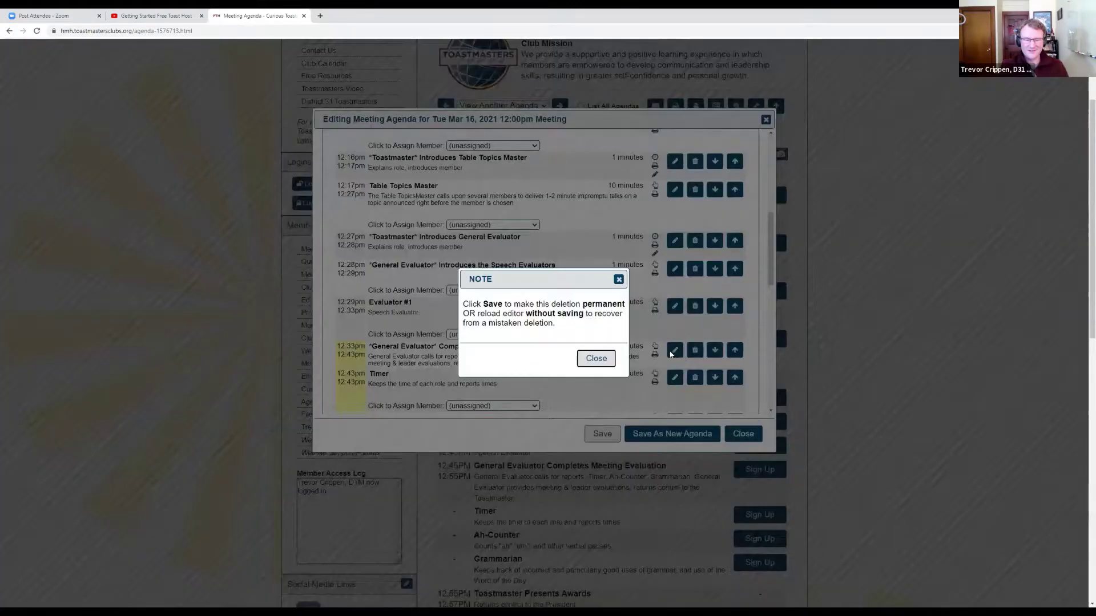
{"action": "left_click", "coordinate": [604, 355]}
{"action": "scroll", "coordinate": [597, 260], "scroll_direction": "up", "scroll_amount": 6}
{"action": "scroll", "coordinate": [595, 262], "scroll_direction": "down", "scroll_amount": 4}
{"action": "scroll", "coordinate": [595, 262], "scroll_direction": "down", "scroll_amount": 3}
{"action": "scroll", "coordinate": [543, 361], "scroll_direction": "down", "scroll_amount": 3}
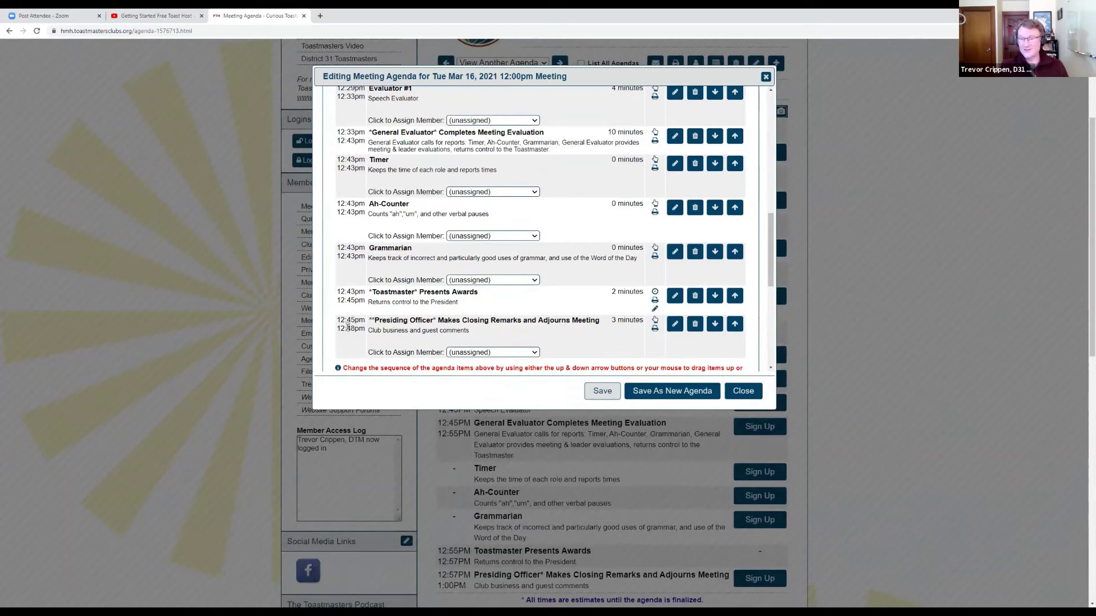
{"action": "scroll", "coordinate": [446, 204], "scroll_direction": "up", "scroll_amount": 2}
- Set the Table Topics Master agenda item to 22 minutes, save it, and close the editor
{"action": "scroll", "coordinate": [444, 214], "scroll_direction": "up", "scroll_amount": 3}
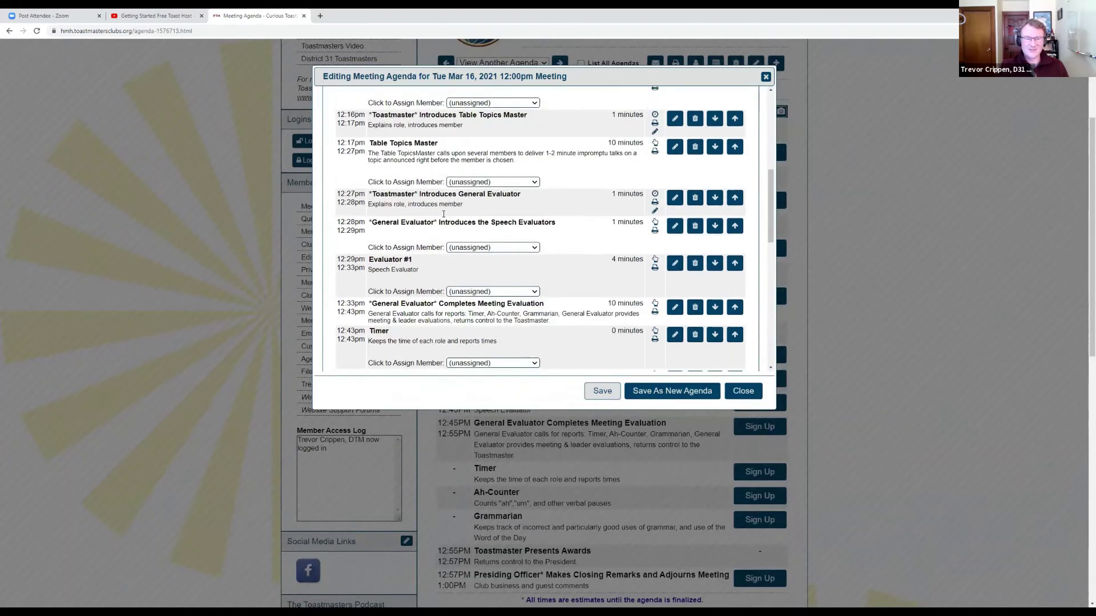
{"action": "left_click", "coordinate": [674, 189]}
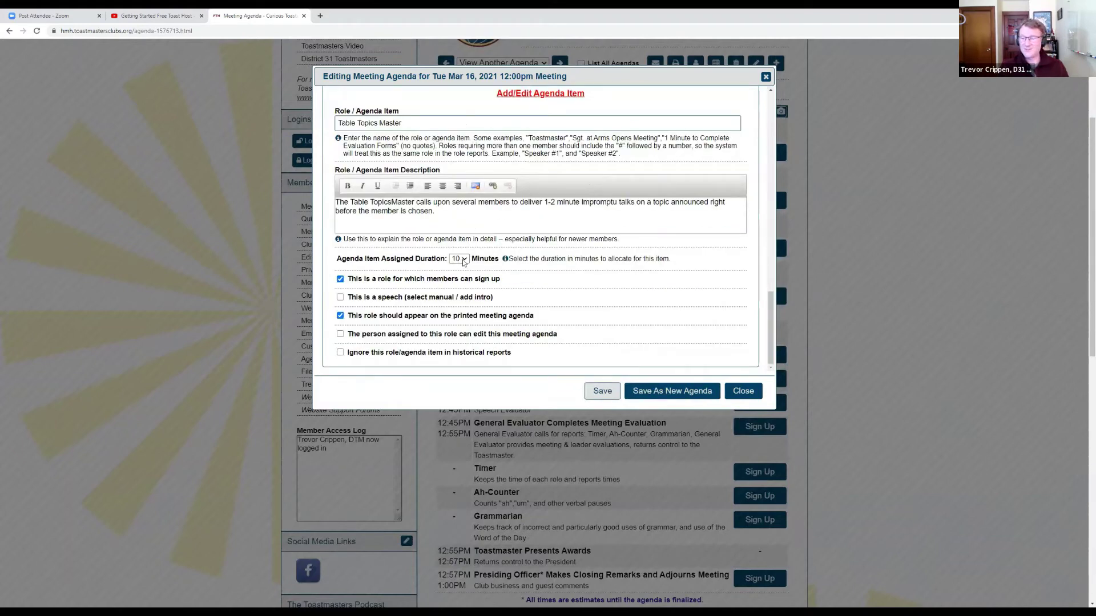
{"action": "left_click", "coordinate": [463, 260]}
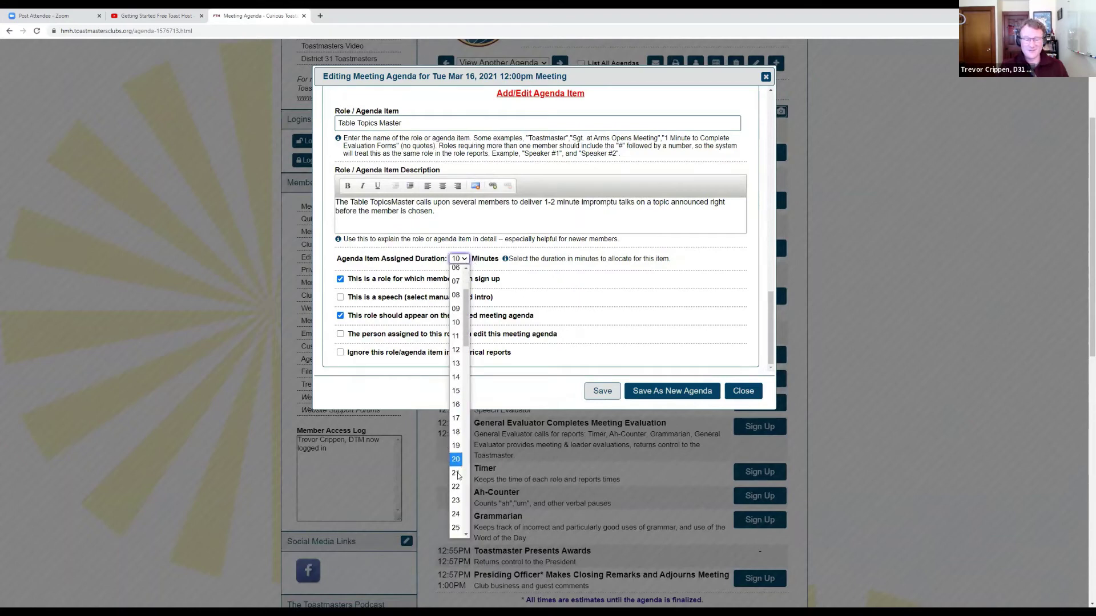
{"action": "left_click", "coordinate": [456, 487]}
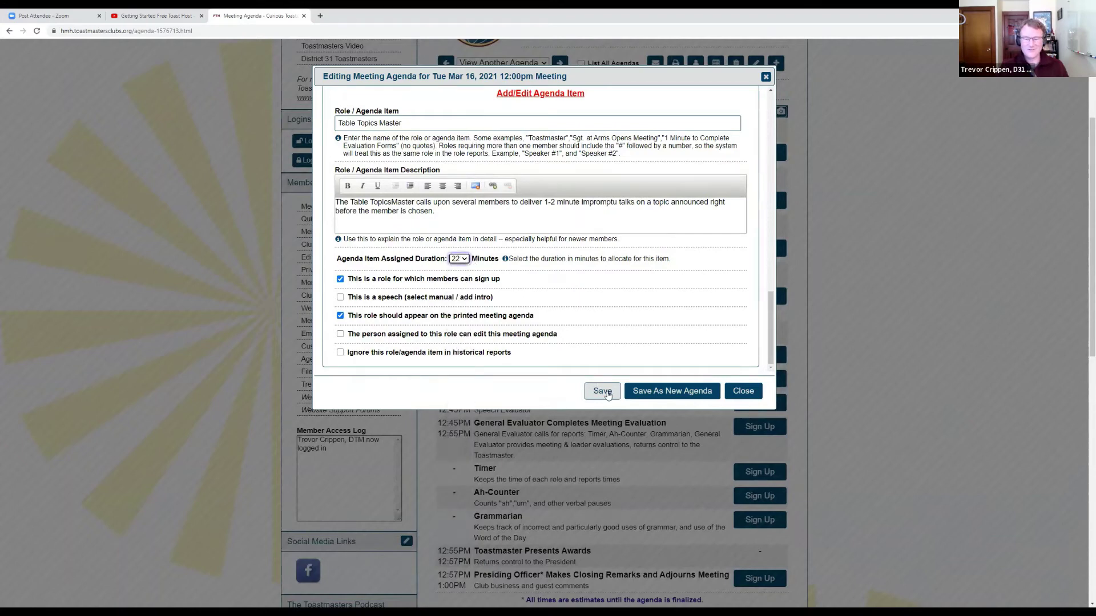
{"action": "left_click", "coordinate": [602, 391]}
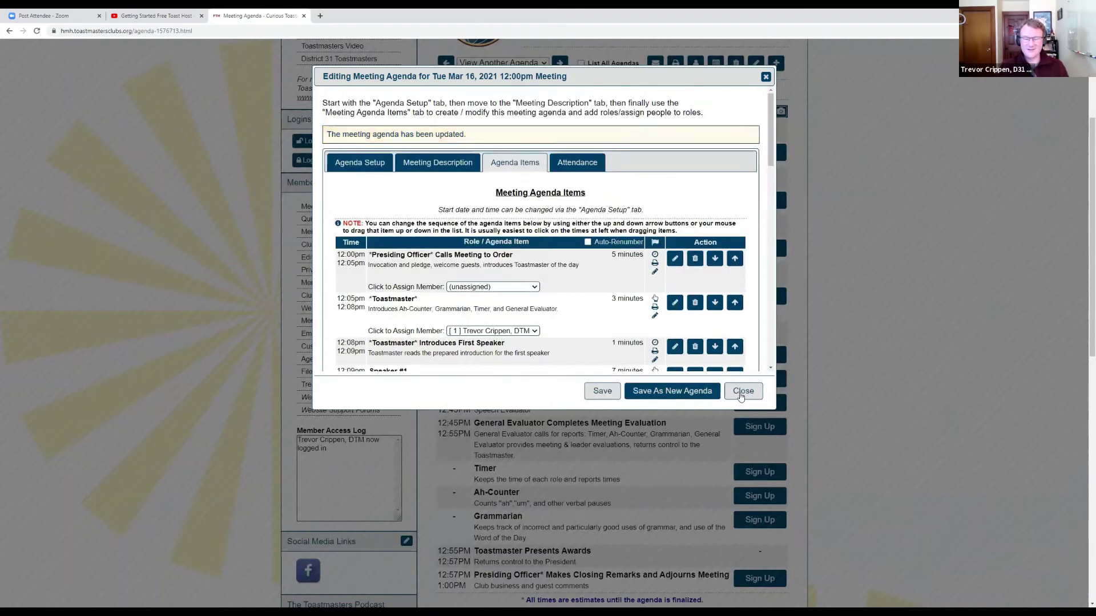
{"action": "left_click", "coordinate": [742, 391]}
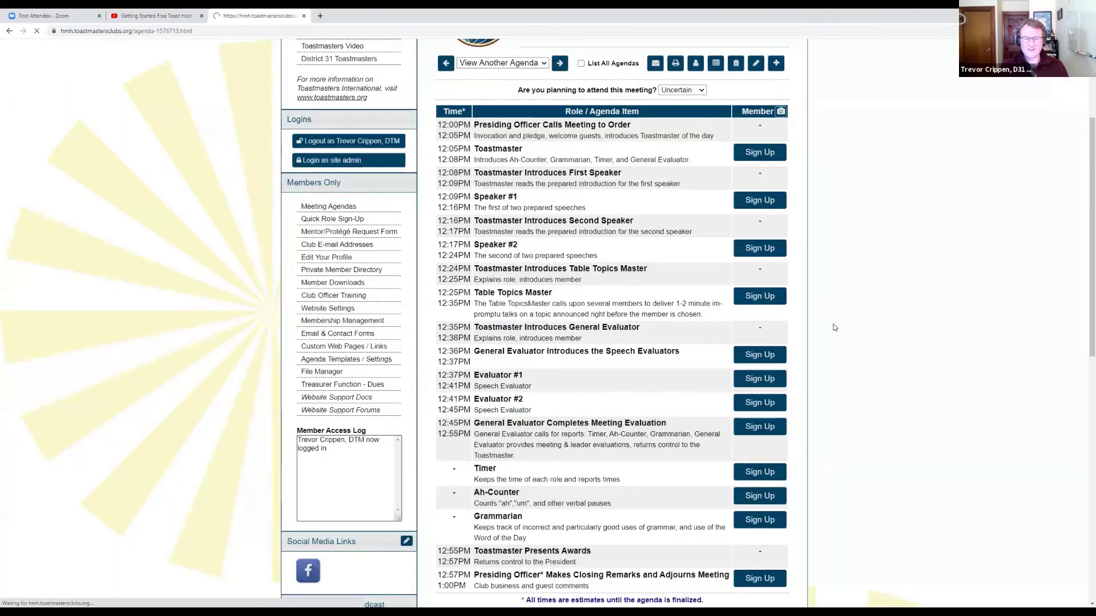
{"action": "scroll", "coordinate": [832, 327], "scroll_direction": "down", "scroll_amount": 2}
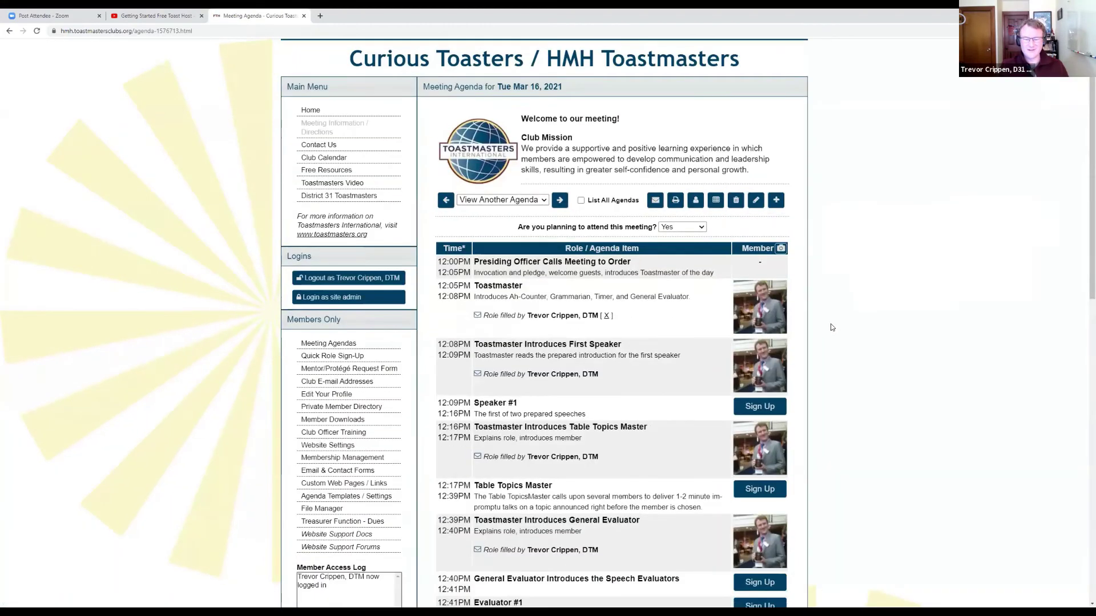
{"action": "scroll", "coordinate": [839, 303], "scroll_direction": "down", "scroll_amount": 2}
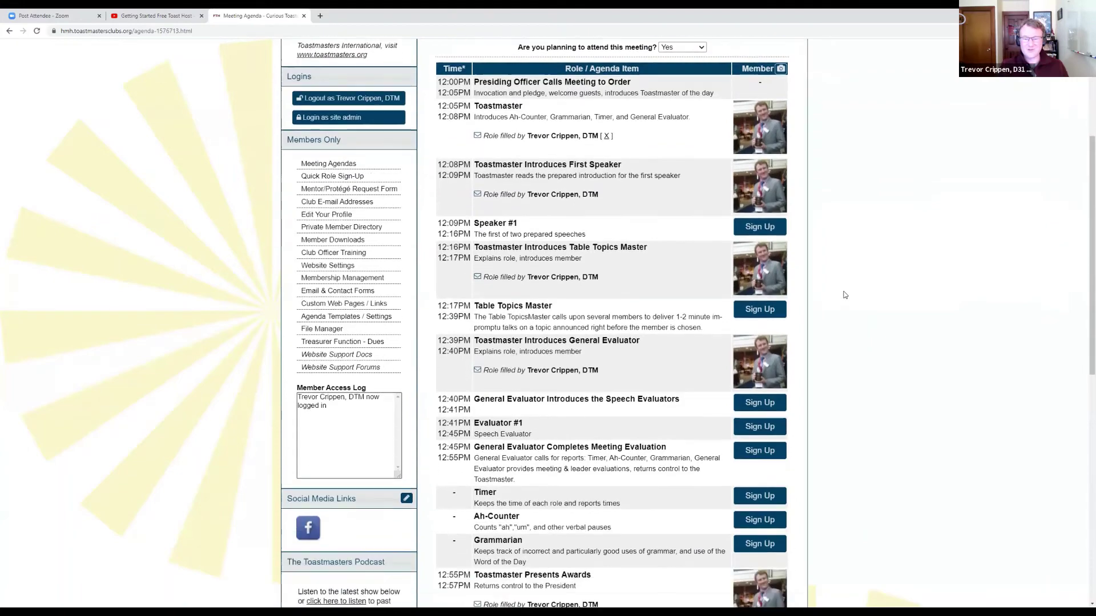
{"action": "scroll", "coordinate": [689, 152], "scroll_direction": "up", "scroll_amount": 1}
{"action": "scroll", "coordinate": [713, 239], "scroll_direction": "down", "scroll_amount": 2}
{"action": "scroll", "coordinate": [742, 336], "scroll_direction": "down", "scroll_amount": 1}
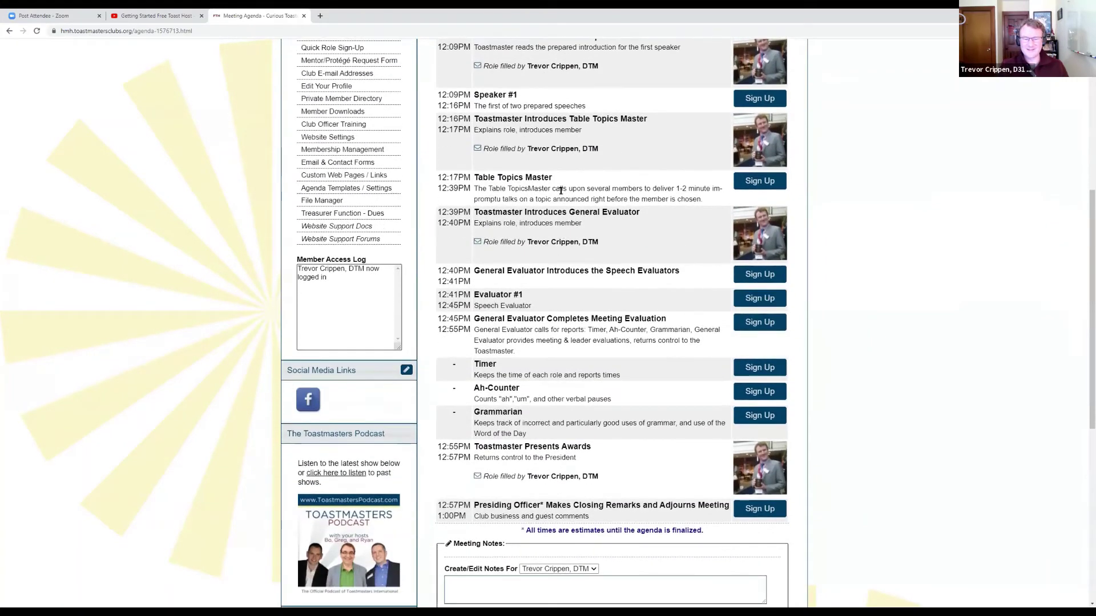
{"action": "scroll", "coordinate": [565, 200], "scroll_direction": "up", "scroll_amount": 2}
{"action": "scroll", "coordinate": [624, 238], "scroll_direction": "down", "scroll_amount": 3}
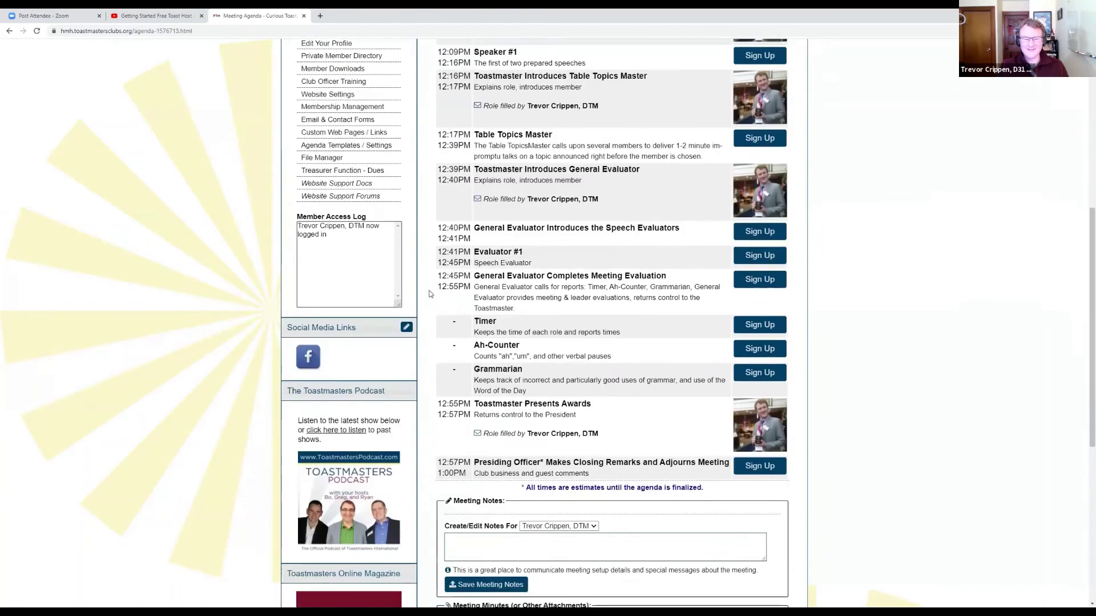
{"action": "scroll", "coordinate": [611, 271], "scroll_direction": "up", "scroll_amount": 1}
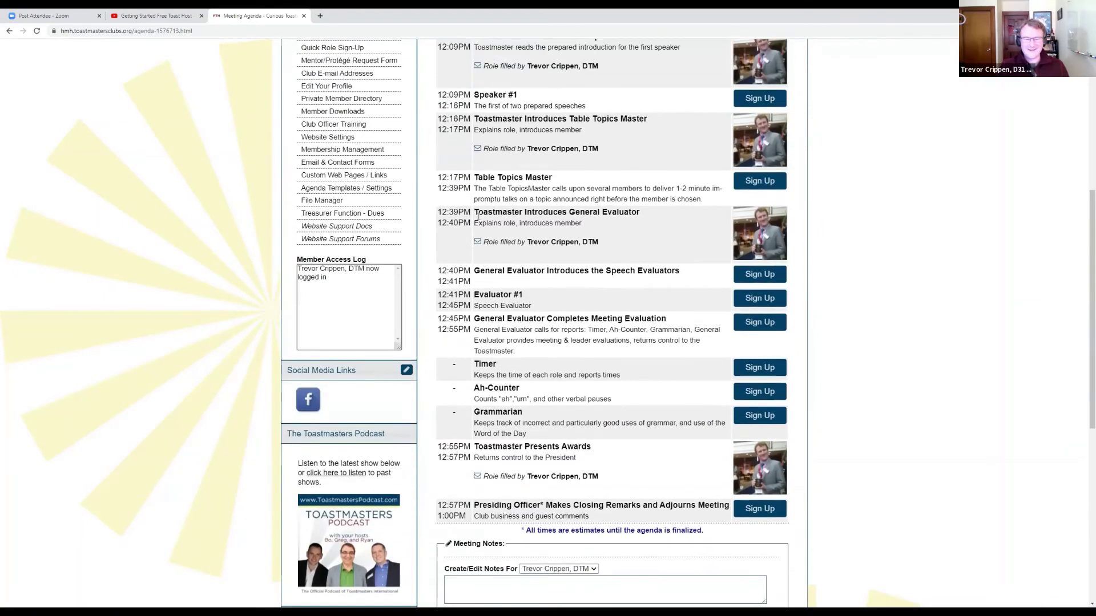
{"action": "left_click_drag", "start_coordinate": [474, 177], "coordinate": [720, 200]}
{"action": "left_click", "coordinate": [546, 432]}
{"action": "scroll", "coordinate": [547, 432], "scroll_direction": "down", "scroll_amount": 3}
{"action": "left_click_drag", "start_coordinate": [590, 389], "coordinate": [460, 388]}
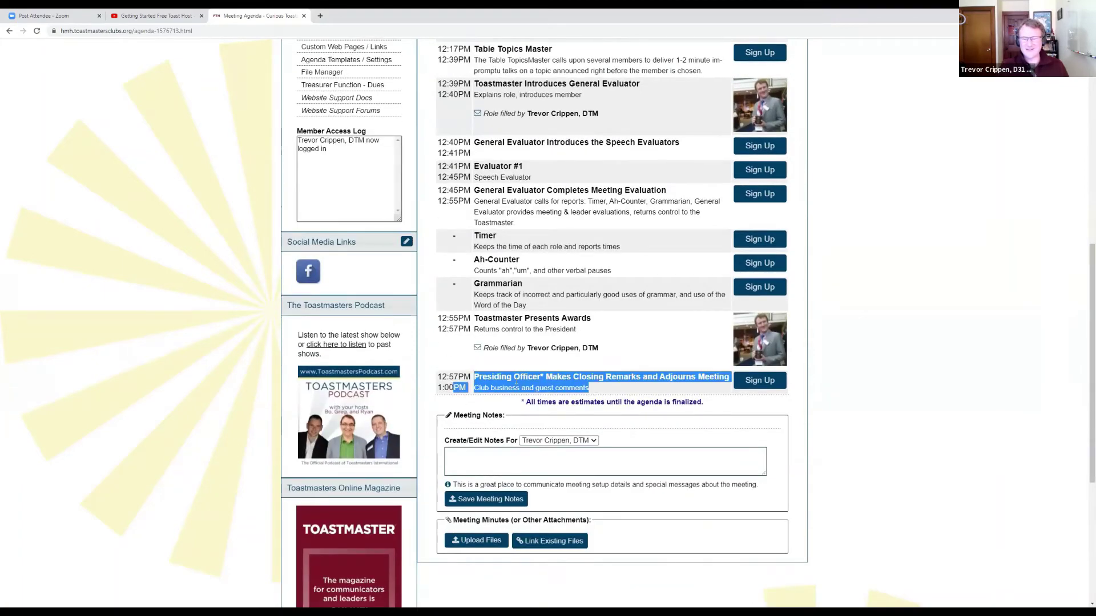
{"action": "left_click", "coordinate": [636, 380]}
{"action": "scroll", "coordinate": [882, 364], "scroll_direction": "up", "scroll_amount": 6}
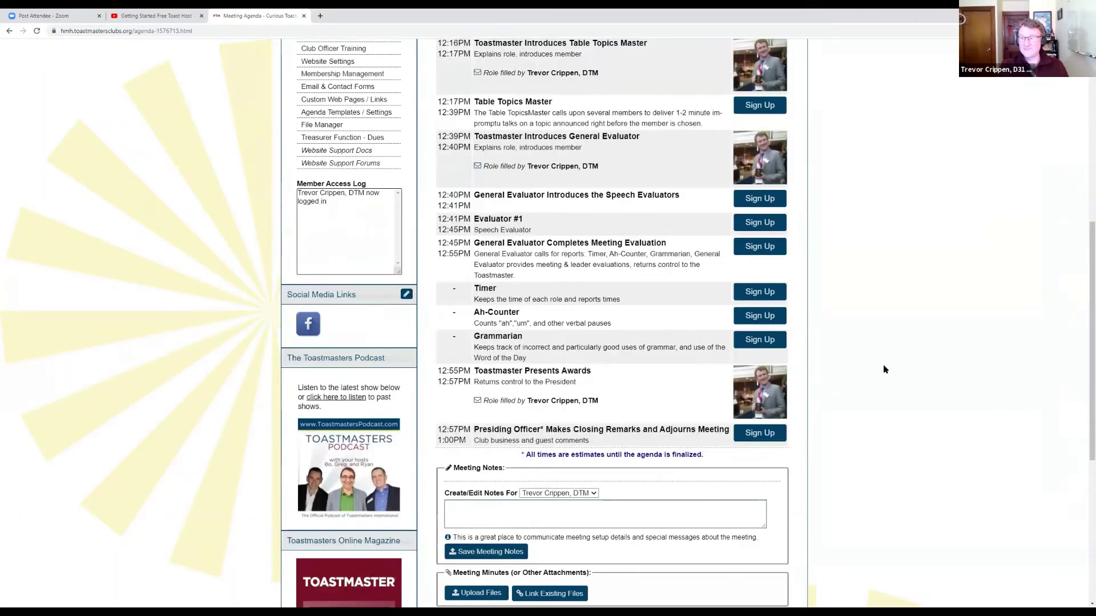
{"action": "scroll", "coordinate": [680, 104], "scroll_direction": "up", "scroll_amount": 1}
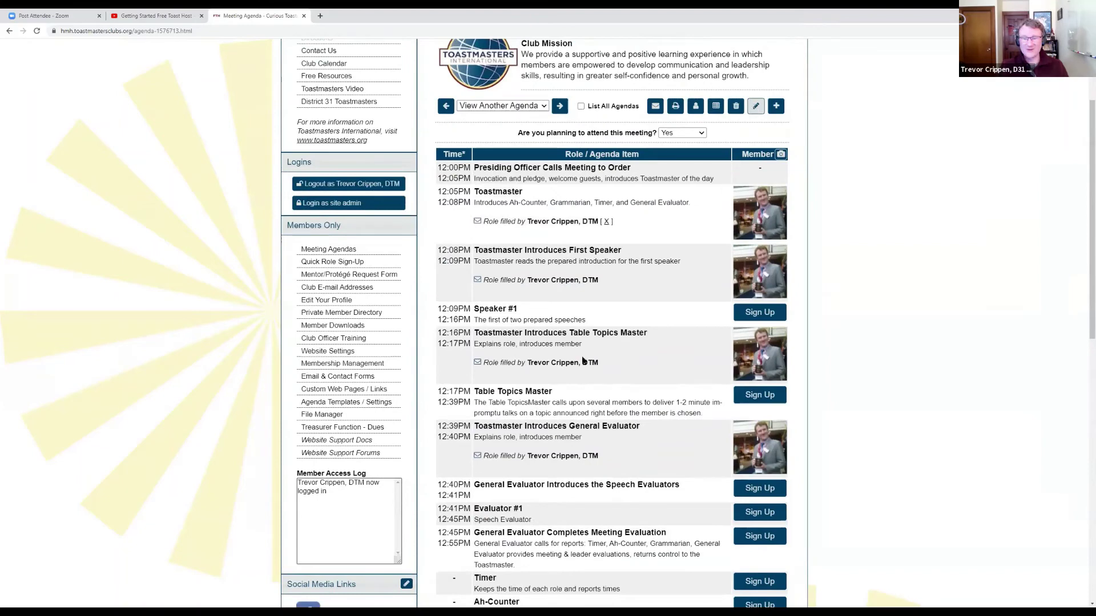
- Assign a club member to the Speaker #1 slot in the meeting agenda editor
{"action": "left_click", "coordinate": [584, 355]}
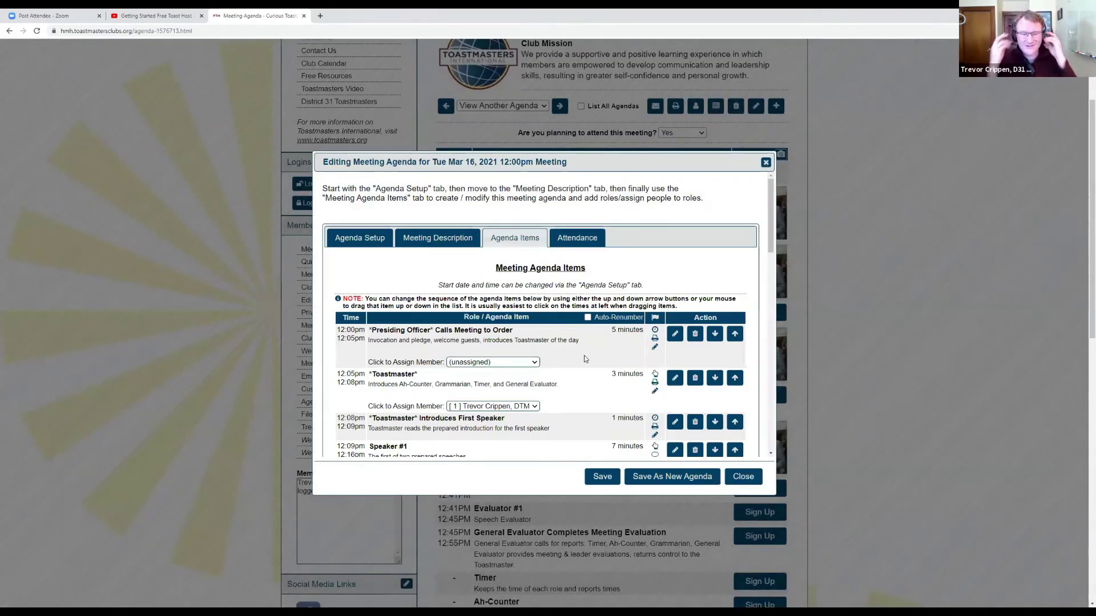
{"action": "scroll", "coordinate": [510, 355], "scroll_direction": "down", "scroll_amount": 5}
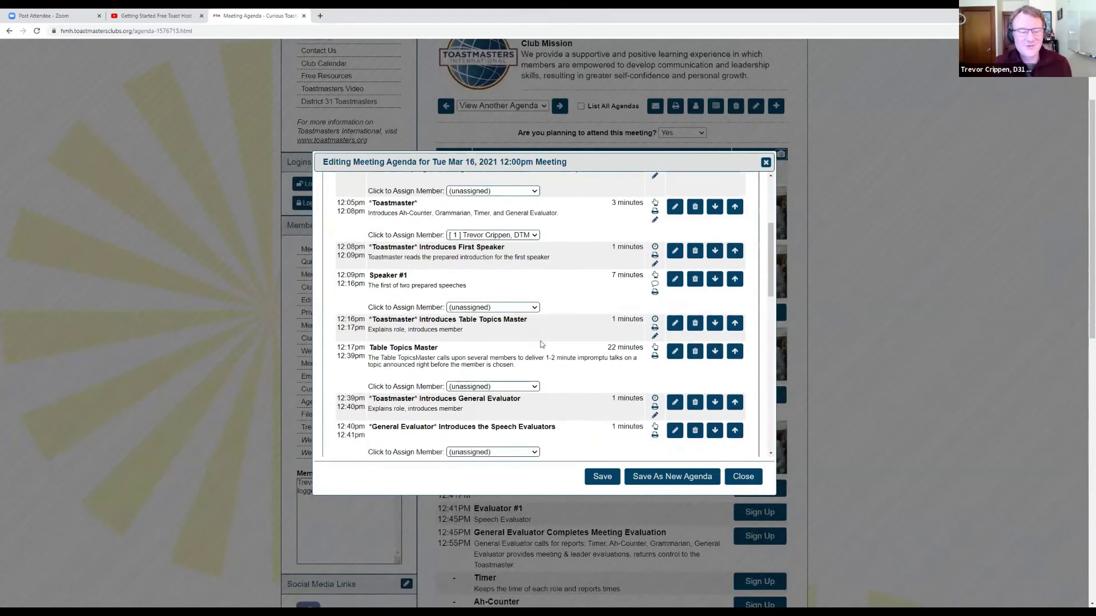
{"action": "scroll", "coordinate": [559, 318], "scroll_direction": "down", "scroll_amount": 3}
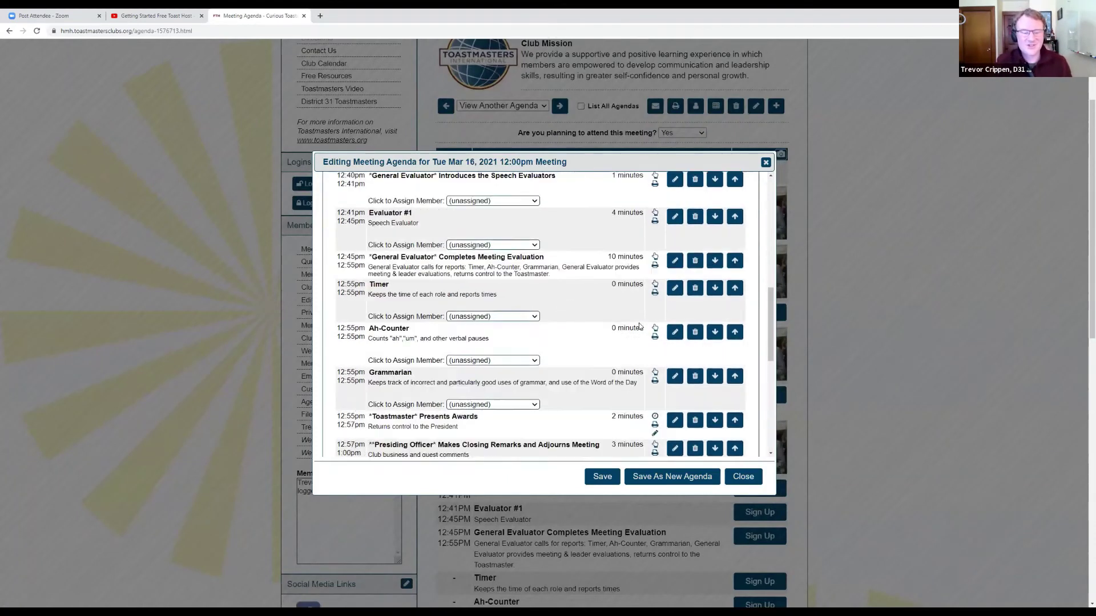
{"action": "scroll", "coordinate": [542, 296], "scroll_direction": "up", "scroll_amount": 4}
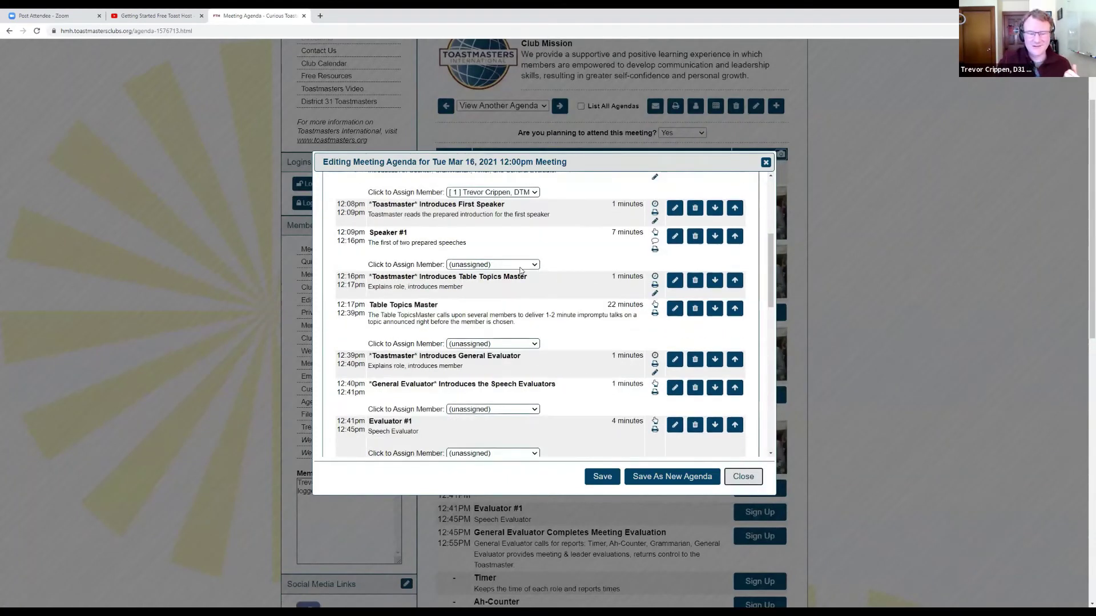
{"action": "left_click", "coordinate": [533, 264]}
{"action": "left_click", "coordinate": [524, 264]}
{"action": "left_click", "coordinate": [524, 265]}
{"action": "left_click", "coordinate": [519, 290]}
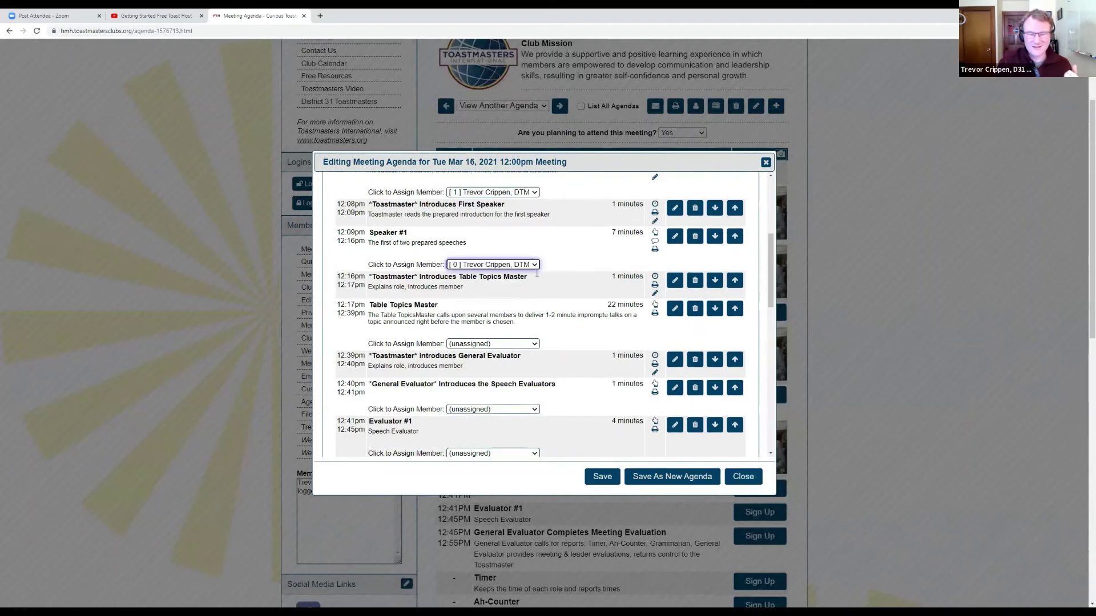
- Lengthen Speaker #1's duration from 7 to 20 minutes and confirm the save
{"action": "left_click", "coordinate": [676, 239]}
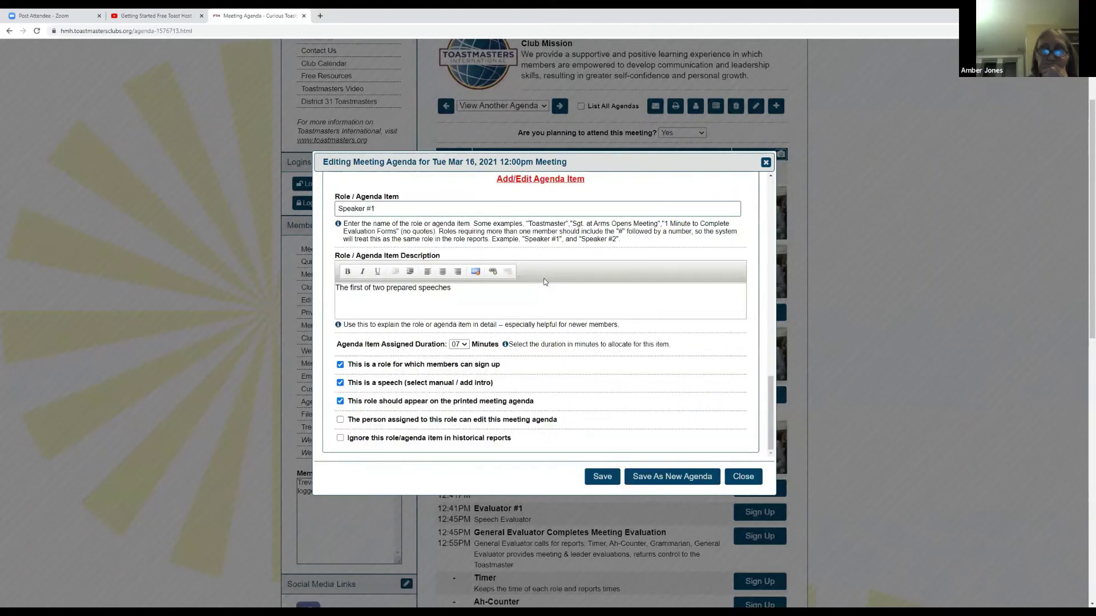
{"action": "left_click", "coordinate": [457, 345]}
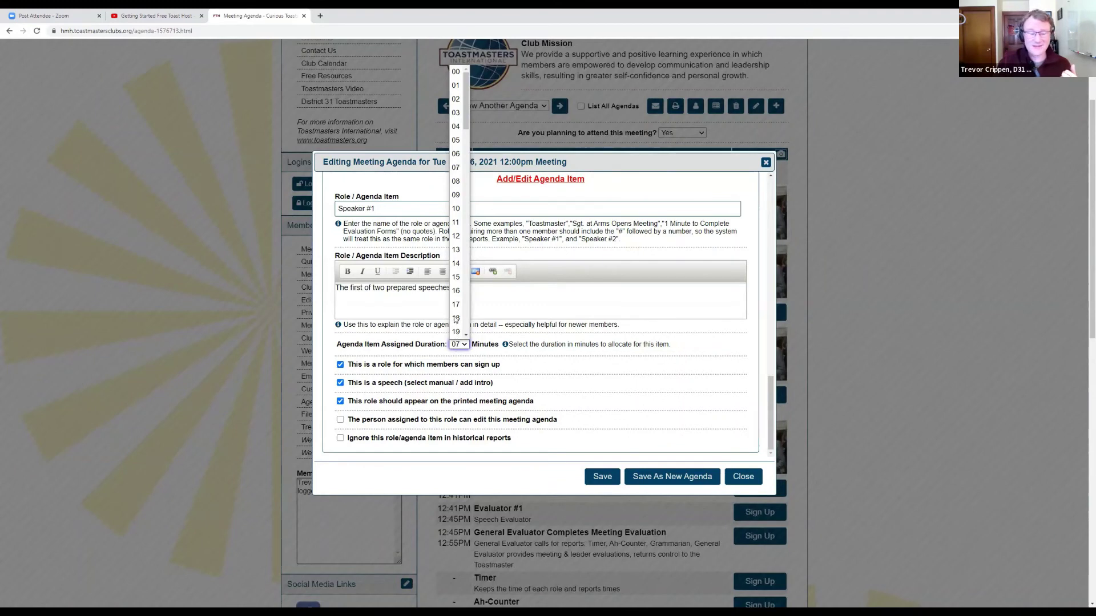
{"action": "scroll", "coordinate": [456, 326], "scroll_direction": "down", "scroll_amount": 1}
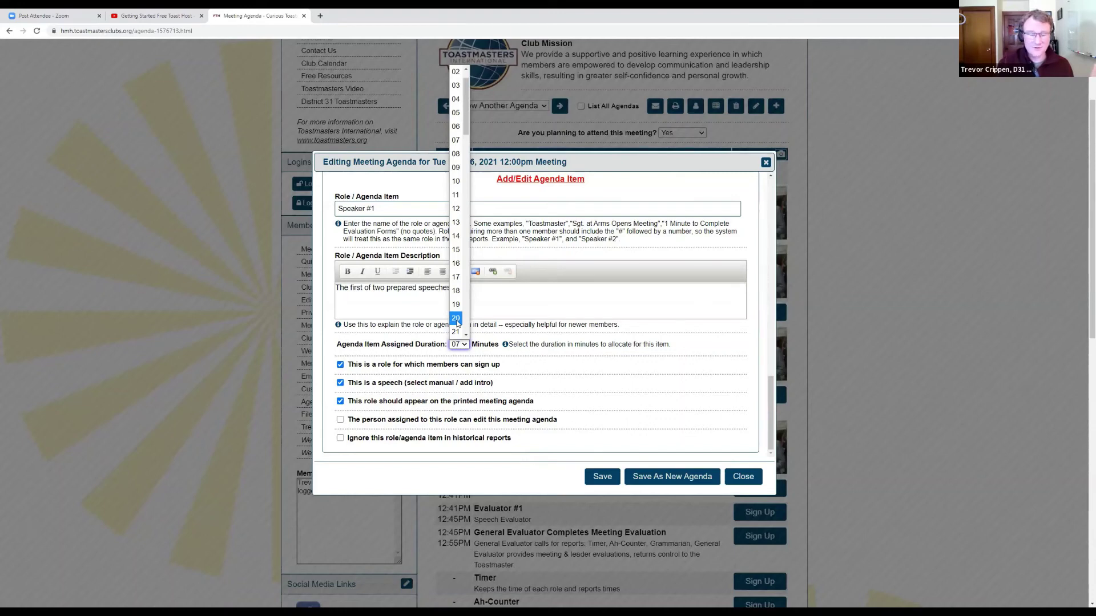
{"action": "left_click", "coordinate": [456, 318]}
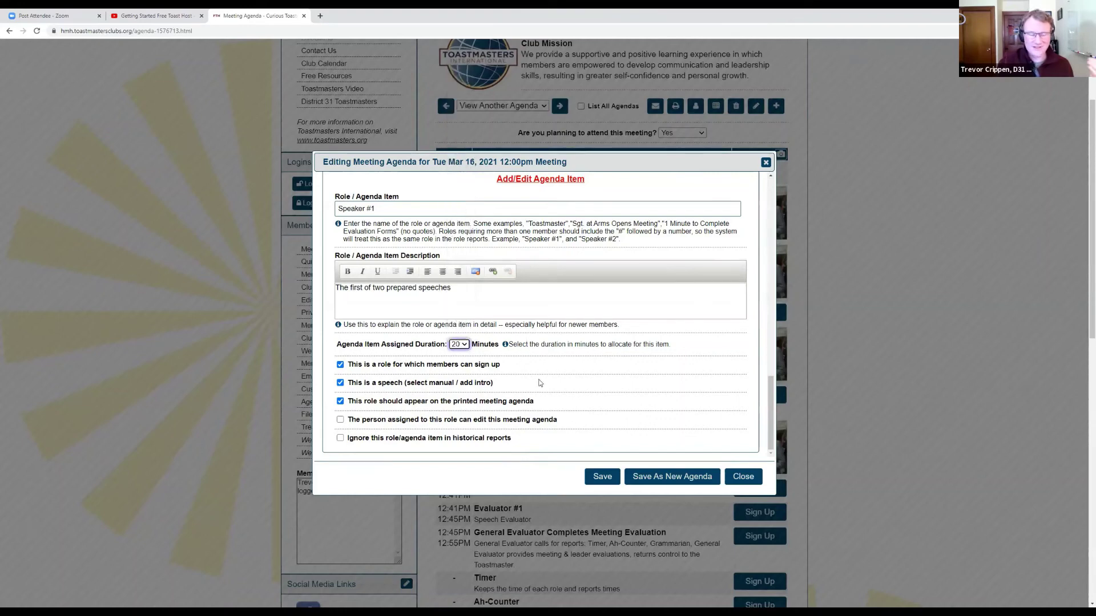
{"action": "left_click", "coordinate": [608, 482]}
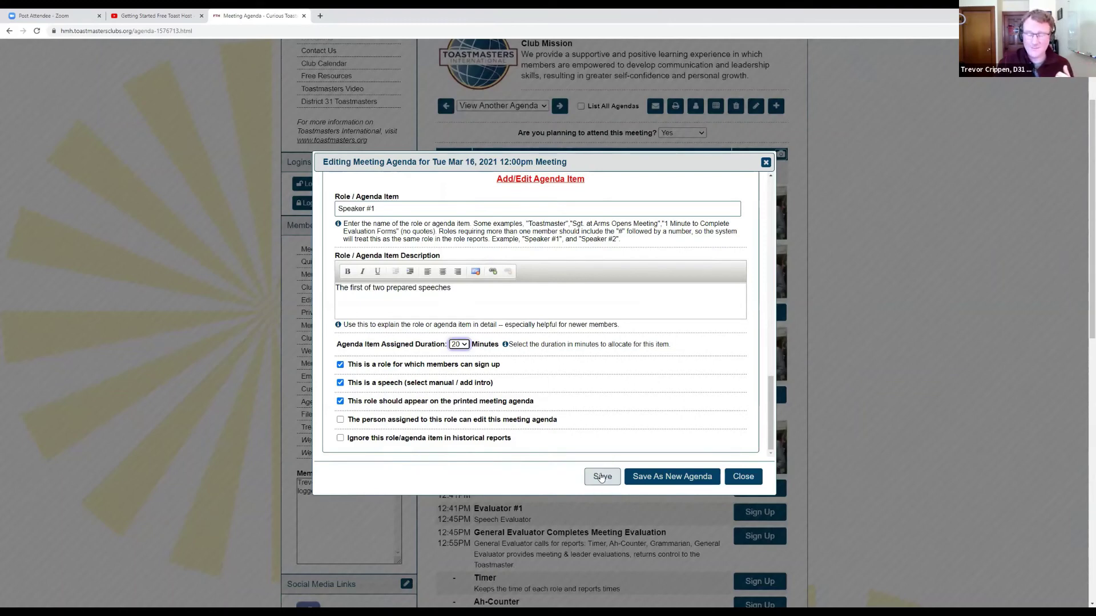
{"action": "left_click", "coordinate": [601, 478]}
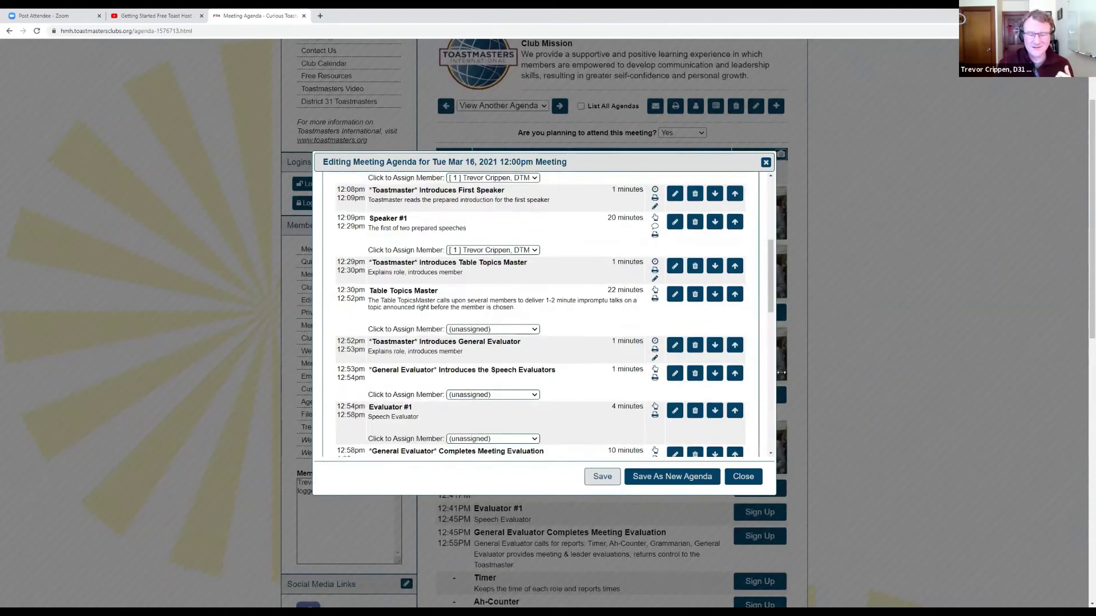
- Cut the Table Topics Master item's assigned duration to 9 minutes and save it
{"action": "scroll", "coordinate": [703, 199], "scroll_direction": "down", "scroll_amount": 3}
{"action": "scroll", "coordinate": [703, 200], "scroll_direction": "down", "scroll_amount": 10}
{"action": "scroll", "coordinate": [665, 282], "scroll_direction": "up", "scroll_amount": 10}
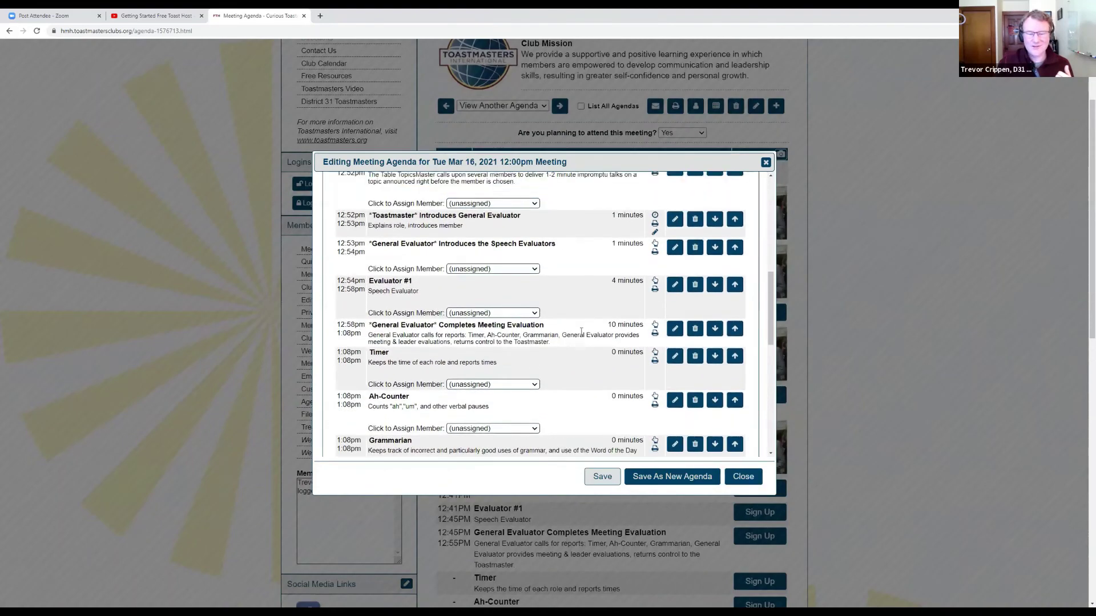
{"action": "left_click", "coordinate": [674, 275]}
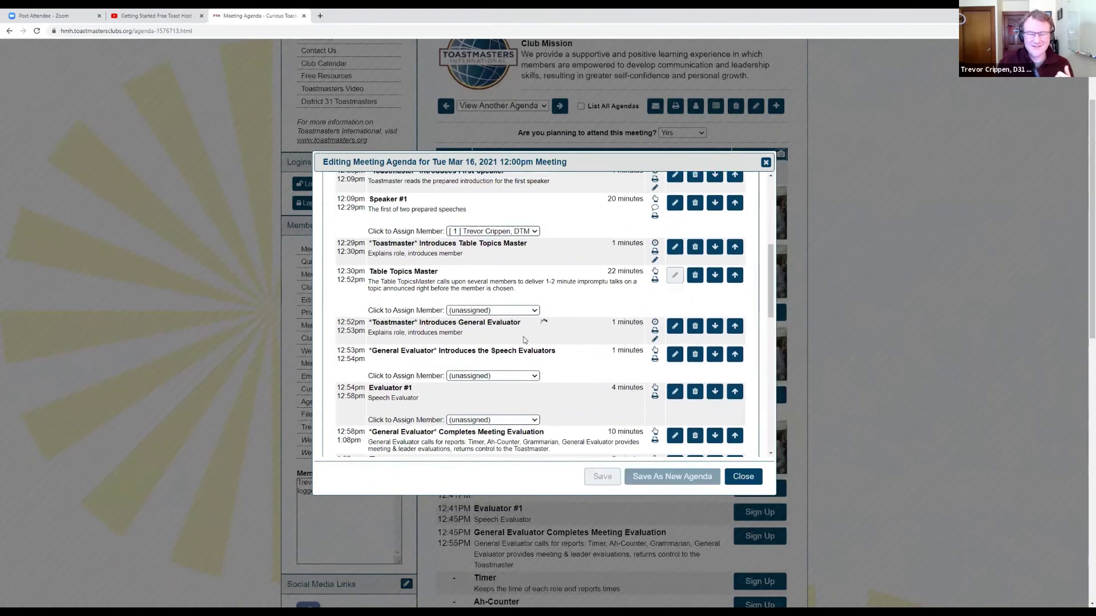
{"action": "left_click", "coordinate": [464, 345]}
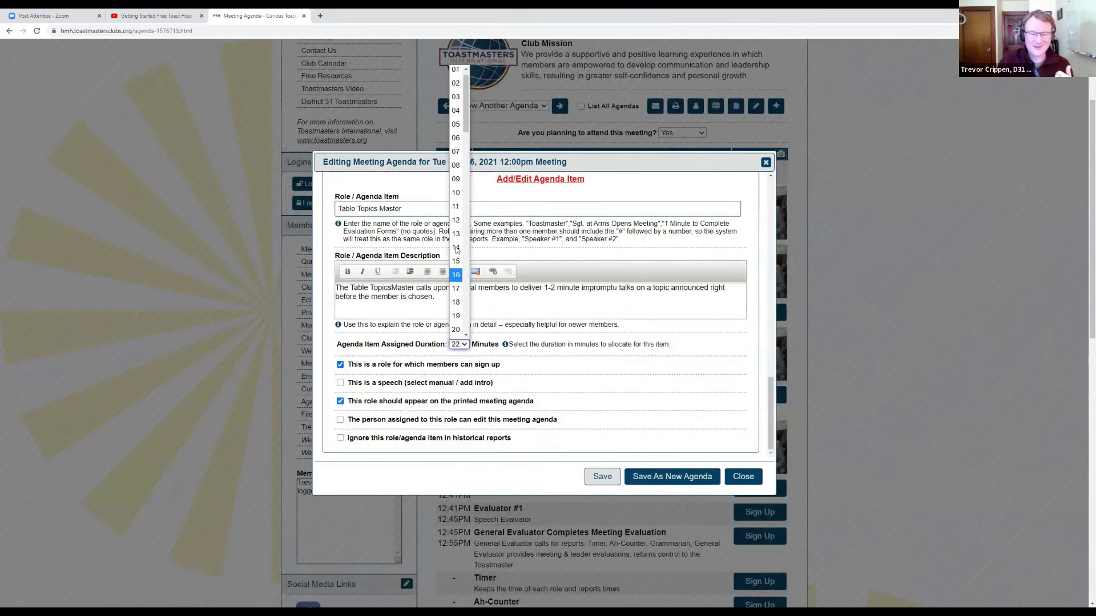
{"action": "left_click", "coordinate": [456, 195]}
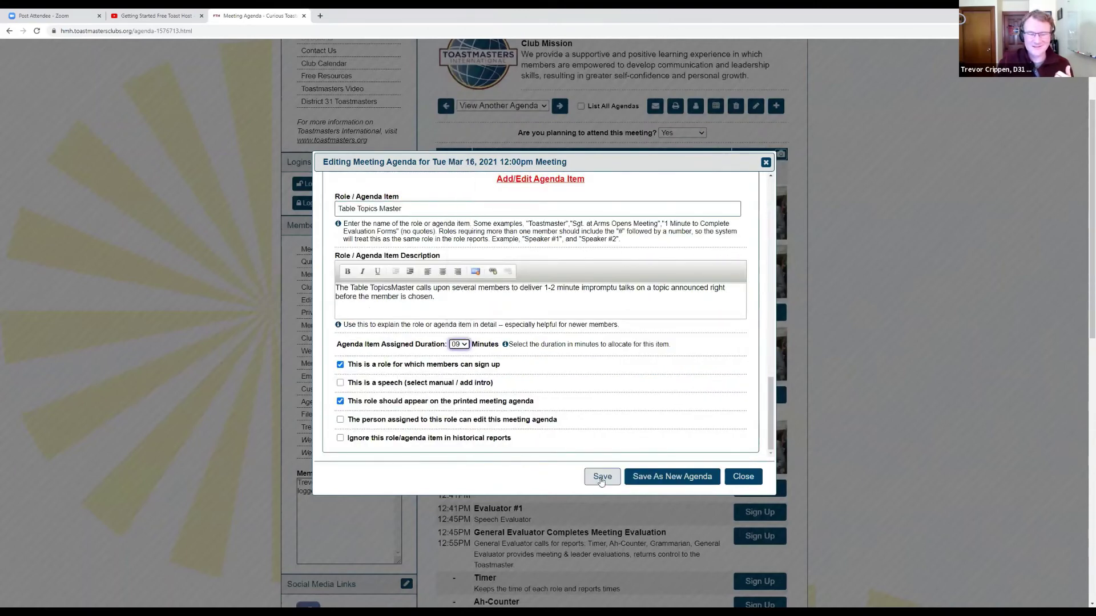
{"action": "left_click", "coordinate": [602, 477]}
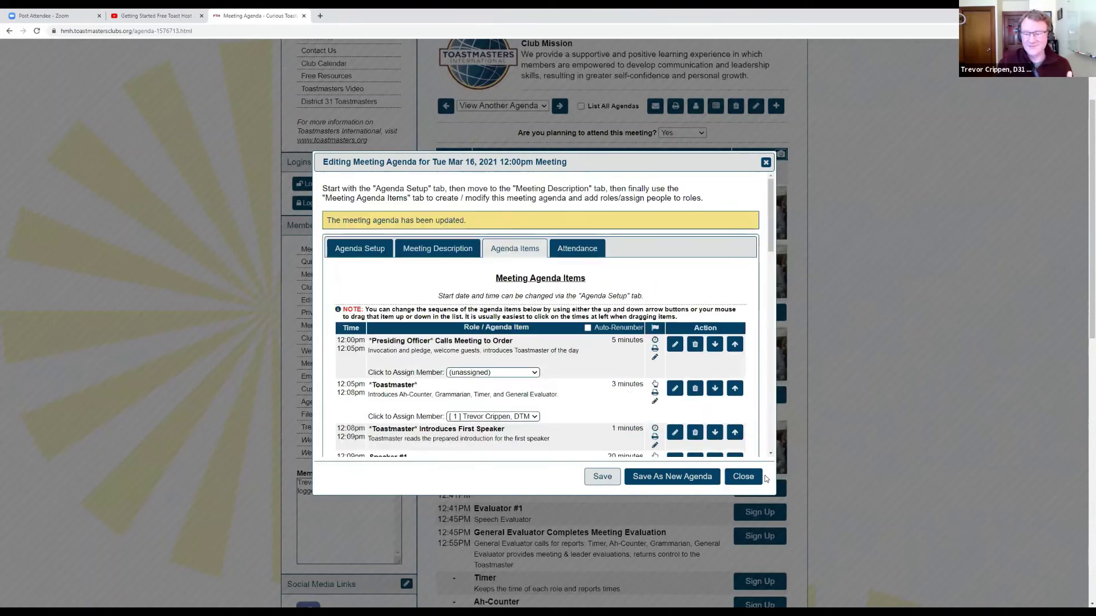
- Close the agenda editor and check that Table Topics Master now runs 12:30–12:39PM
{"action": "key", "text": "Escape"}
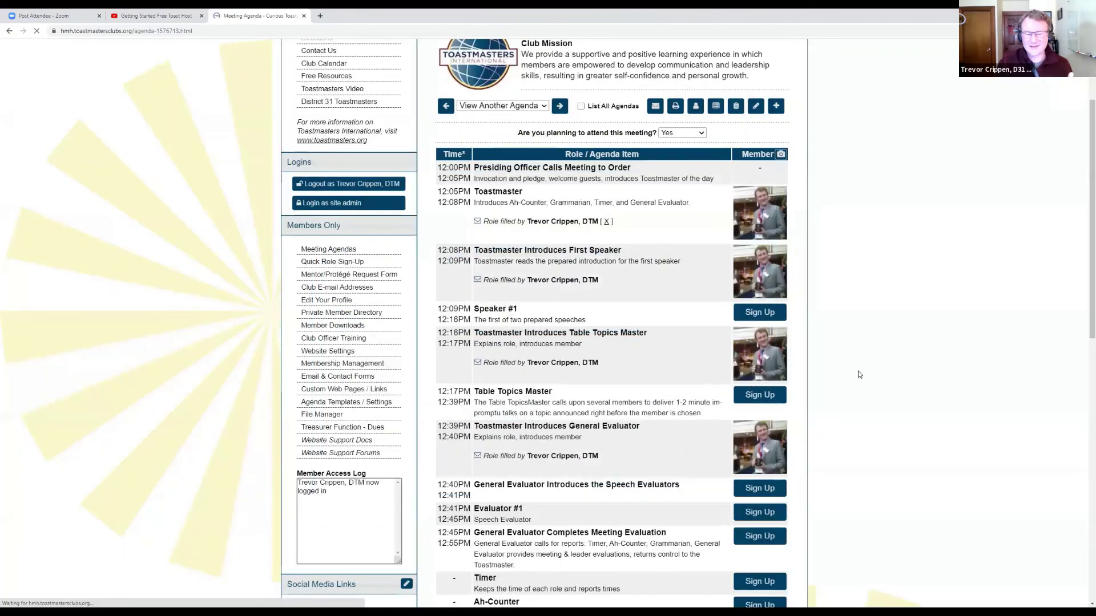
{"action": "scroll", "coordinate": [500, 298], "scroll_direction": "down", "scroll_amount": 4}
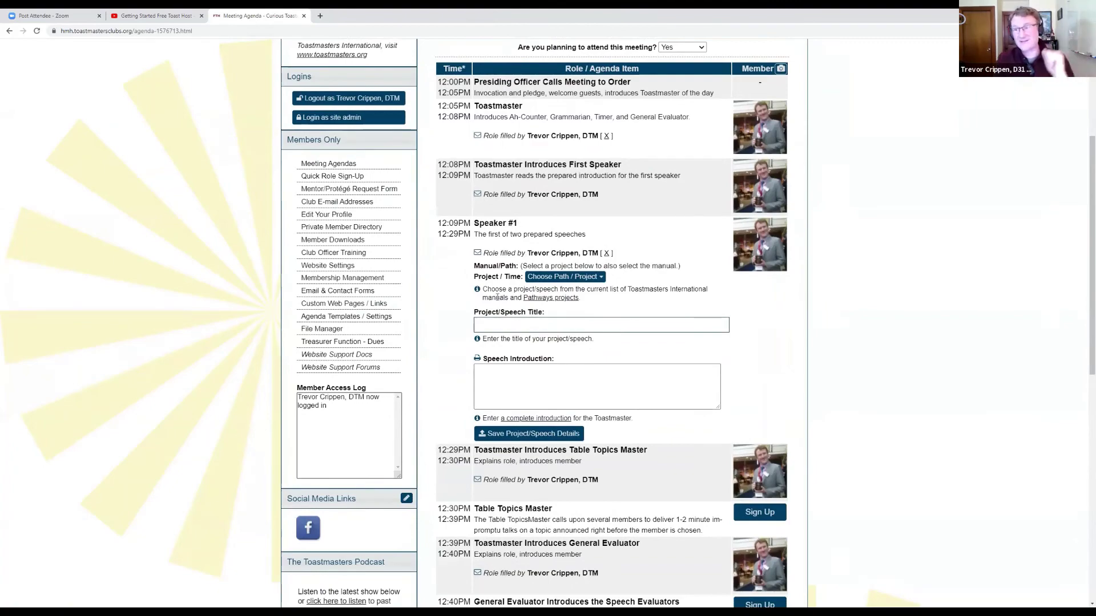
{"action": "scroll", "coordinate": [498, 297], "scroll_direction": "down", "scroll_amount": 6}
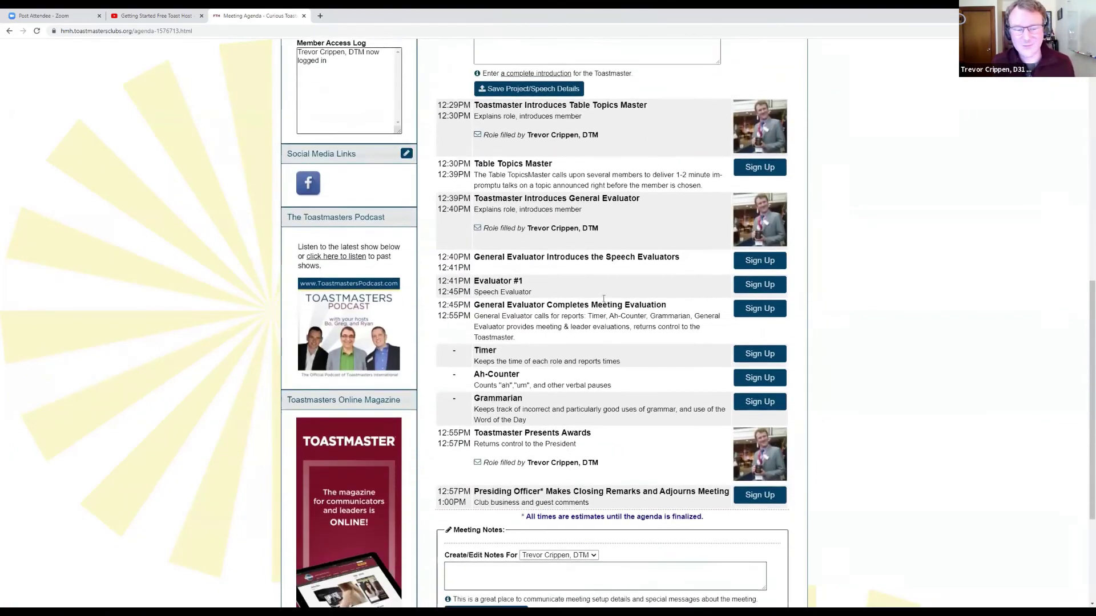
{"action": "scroll", "coordinate": [596, 299], "scroll_direction": "down", "scroll_amount": 2}
{"action": "scroll", "coordinate": [686, 240], "scroll_direction": "up", "scroll_amount": 5}
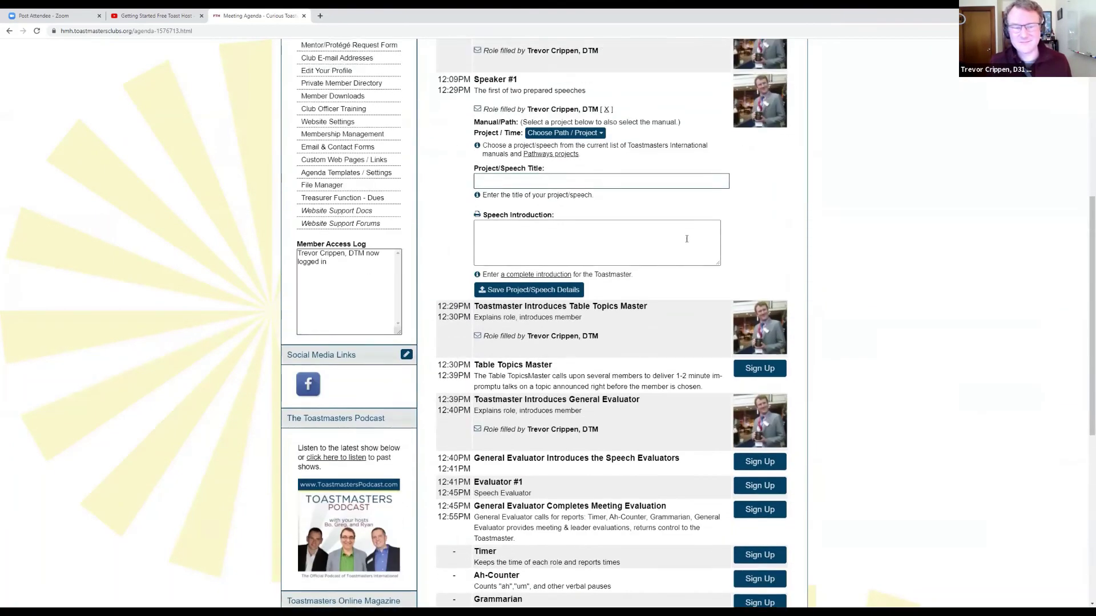
{"action": "scroll", "coordinate": [685, 240], "scroll_direction": "up", "scroll_amount": 1}
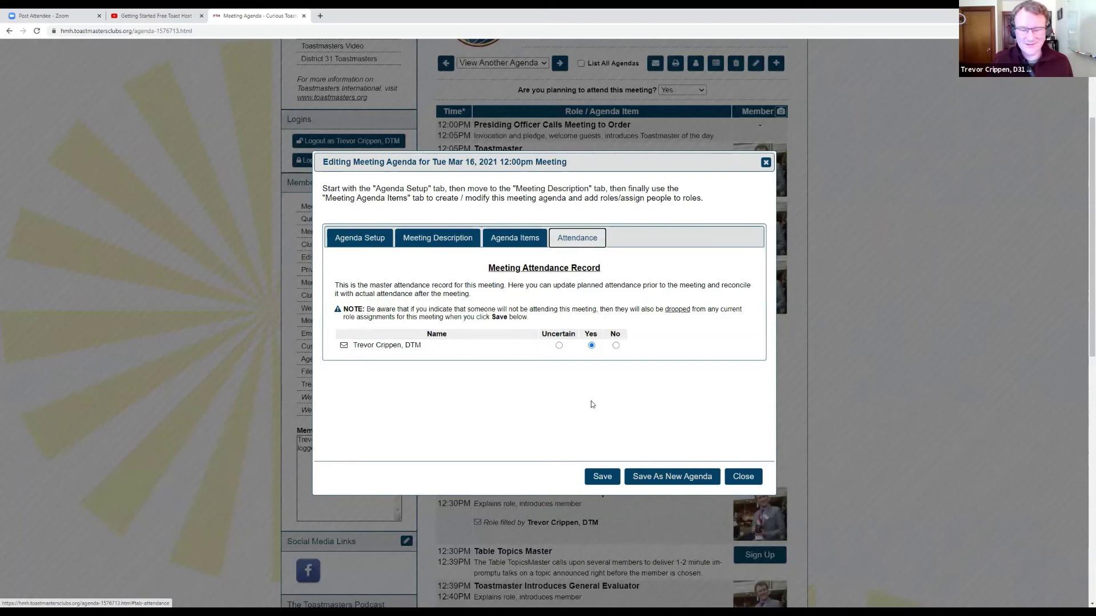
{"action": "left_click", "coordinate": [753, 483]}
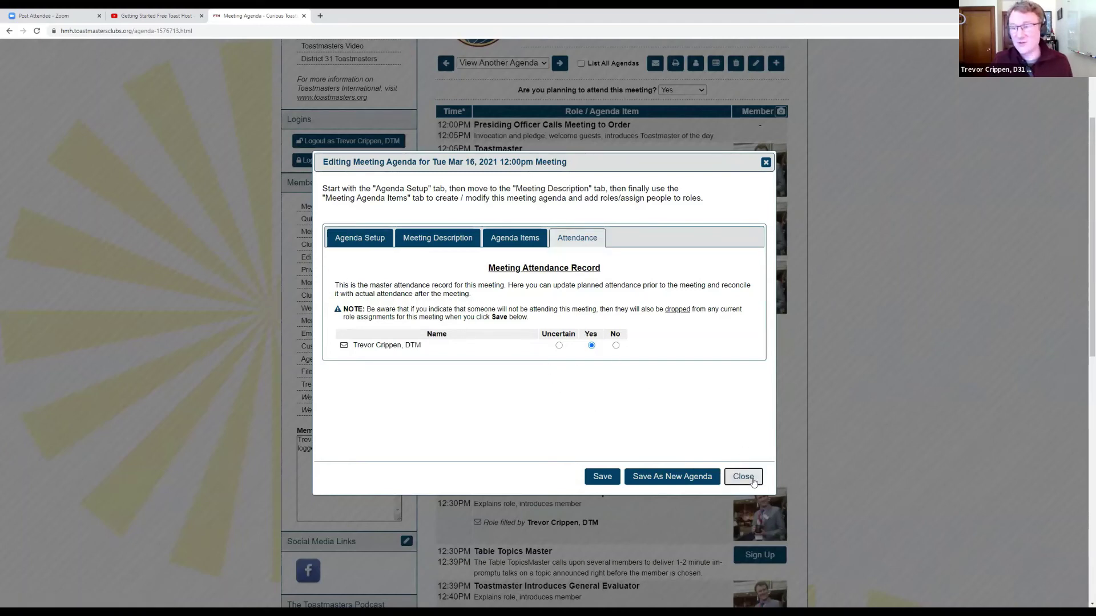
{"action": "left_click", "coordinate": [754, 482]}
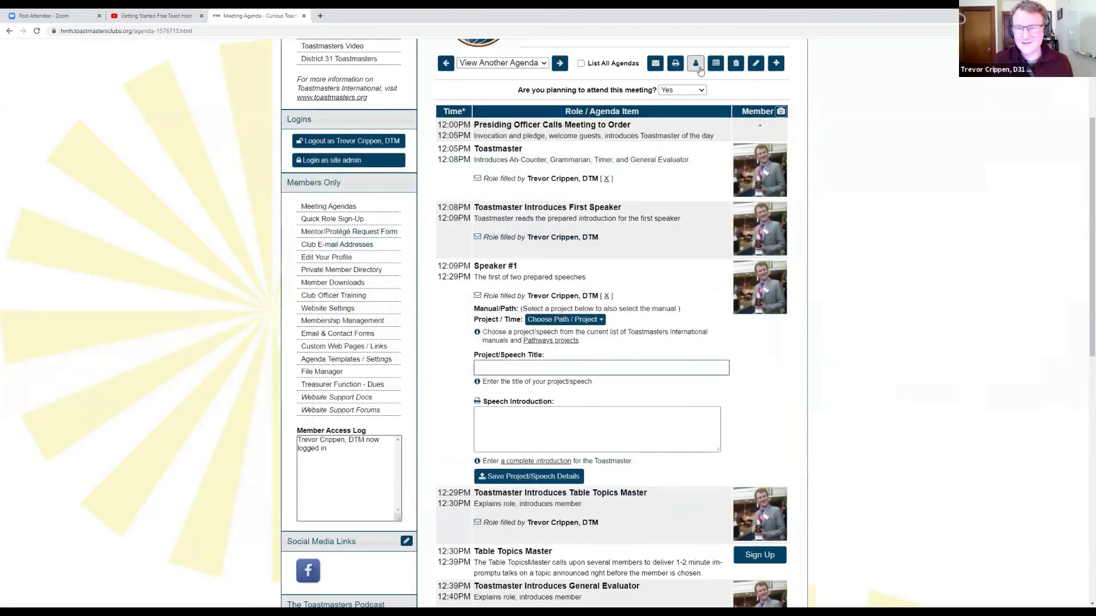
{"action": "scroll", "coordinate": [695, 73], "scroll_direction": "up", "scroll_amount": 2}
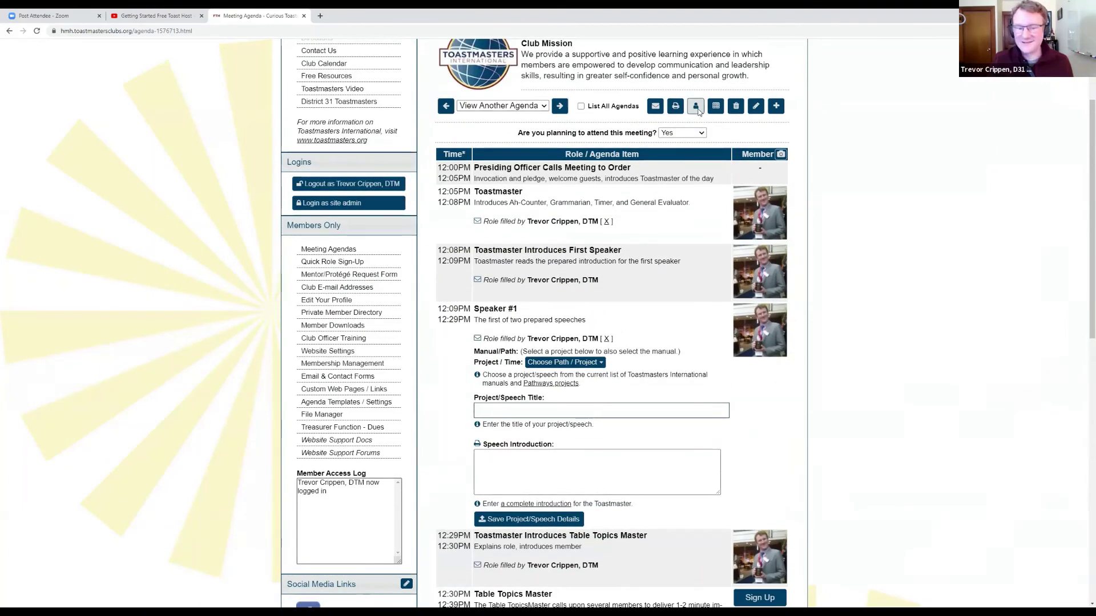
{"action": "left_click", "coordinate": [696, 108]}
{"action": "left_click", "coordinate": [590, 264]}
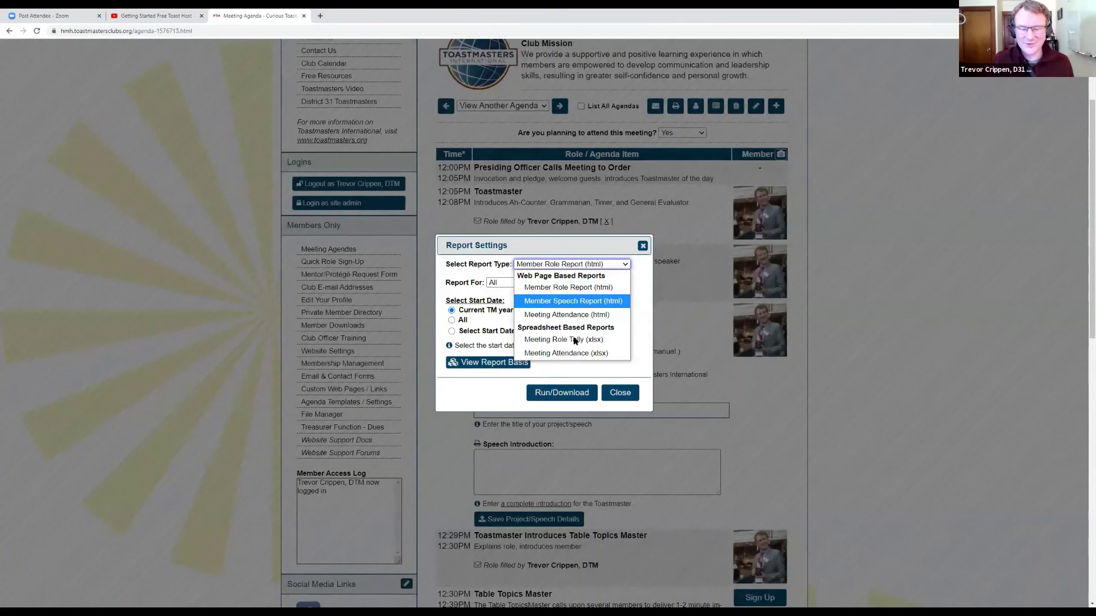
{"action": "left_click", "coordinate": [578, 317]}
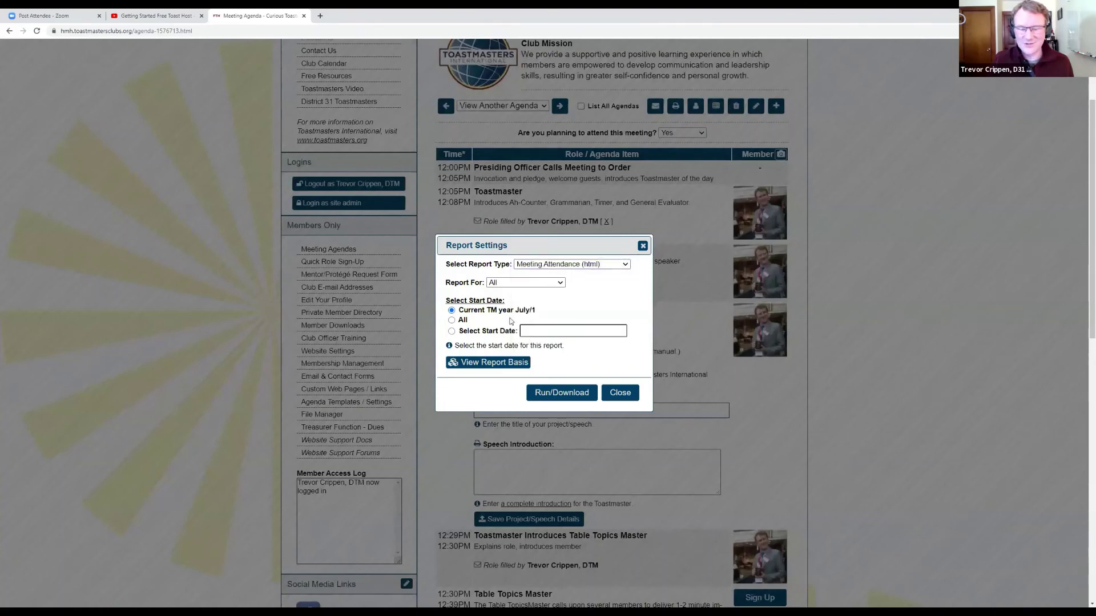
{"action": "left_click", "coordinate": [467, 332]}
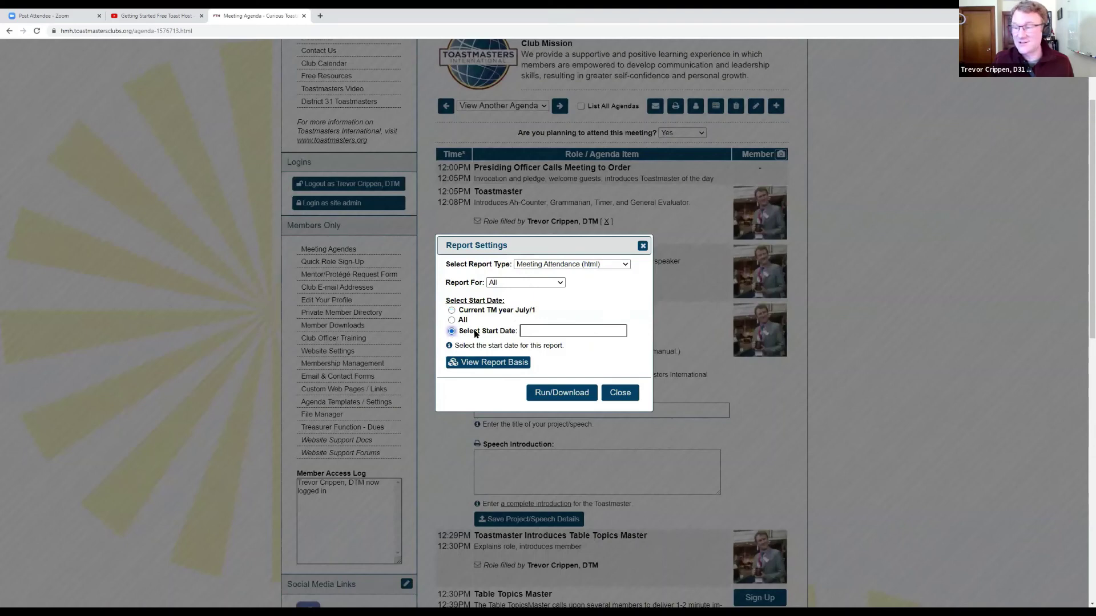
{"action": "left_click", "coordinate": [464, 311]}
{"action": "left_click", "coordinate": [576, 267]}
{"action": "left_click", "coordinate": [581, 267]}
{"action": "left_click", "coordinate": [620, 394]}
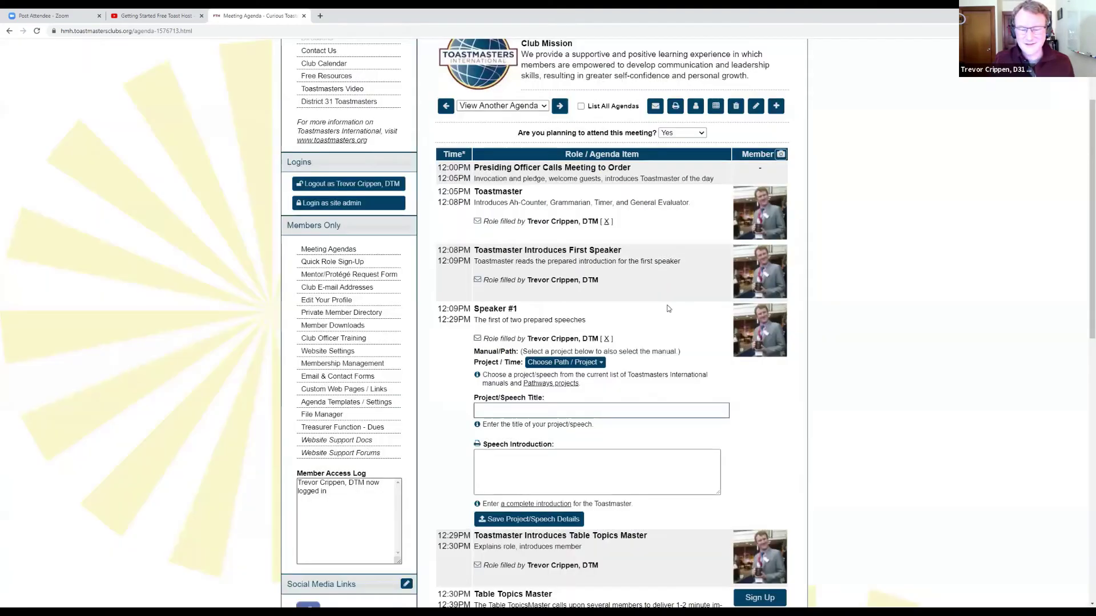
{"action": "scroll", "coordinate": [660, 308], "scroll_direction": "down", "scroll_amount": 3}
{"action": "scroll", "coordinate": [587, 289], "scroll_direction": "up", "scroll_amount": 3}
{"action": "scroll", "coordinate": [587, 289], "scroll_direction": "up", "scroll_amount": 2}
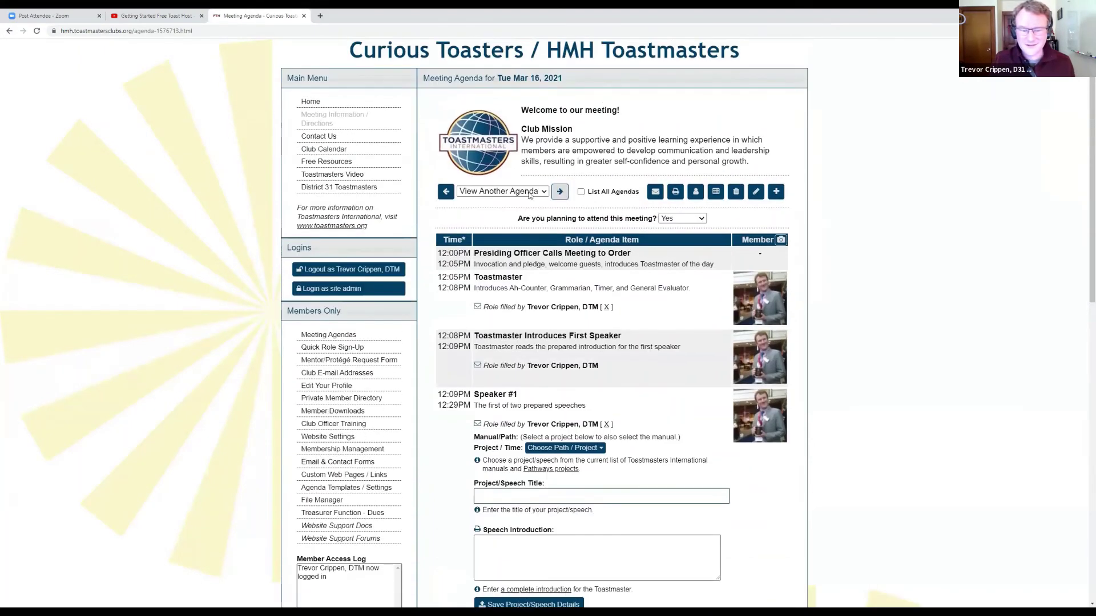
{"action": "left_click", "coordinate": [759, 196]}
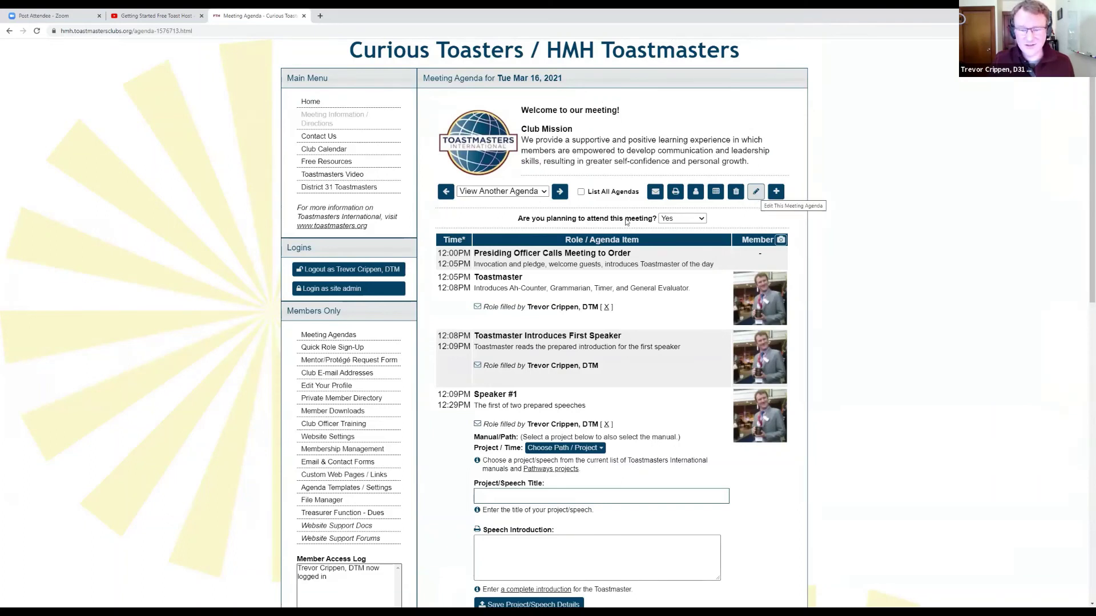
{"action": "left_click", "coordinate": [533, 194]}
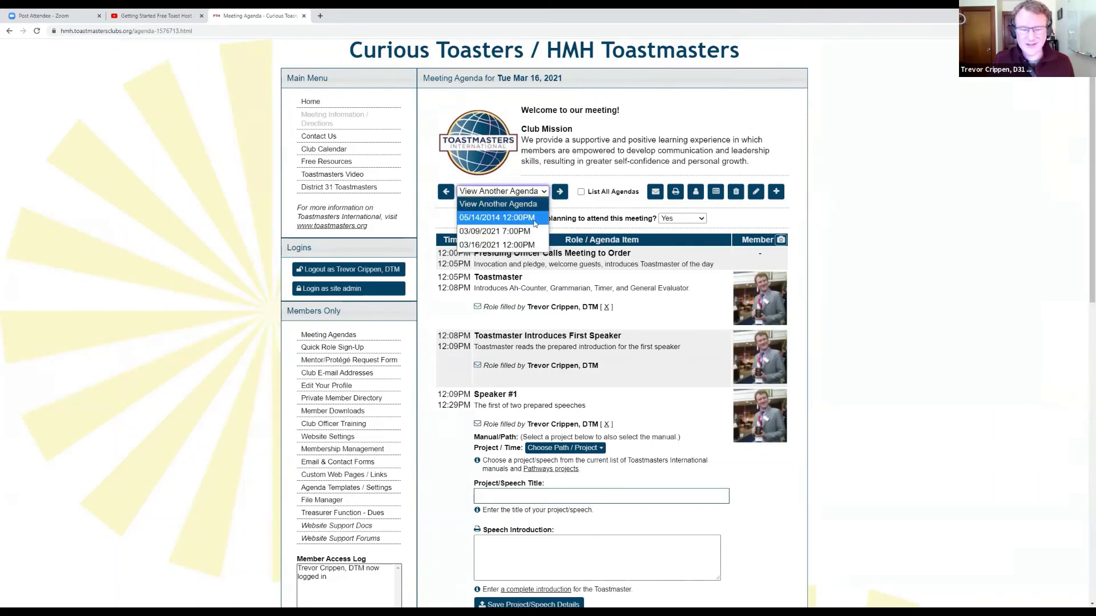
{"action": "left_click", "coordinate": [599, 219]}
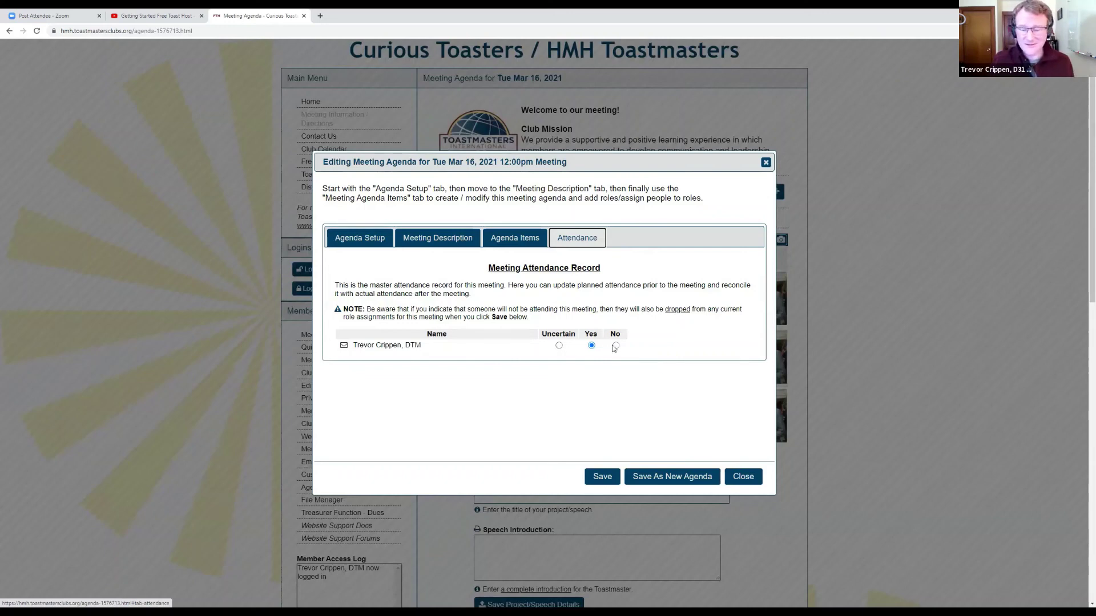
{"action": "left_click", "coordinate": [591, 345]}
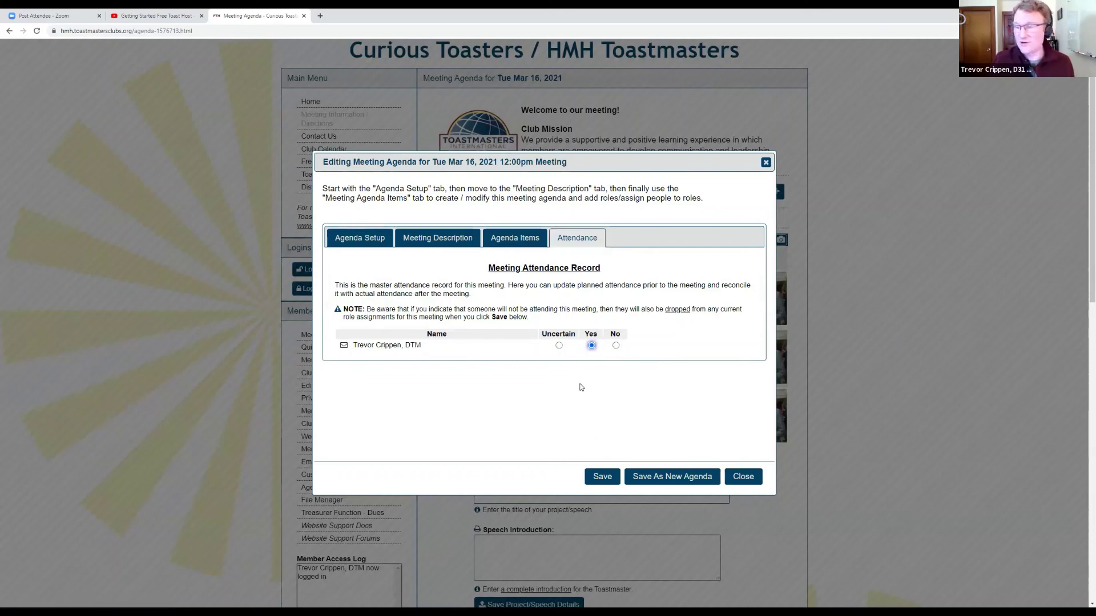
{"action": "left_click", "coordinate": [743, 477]}
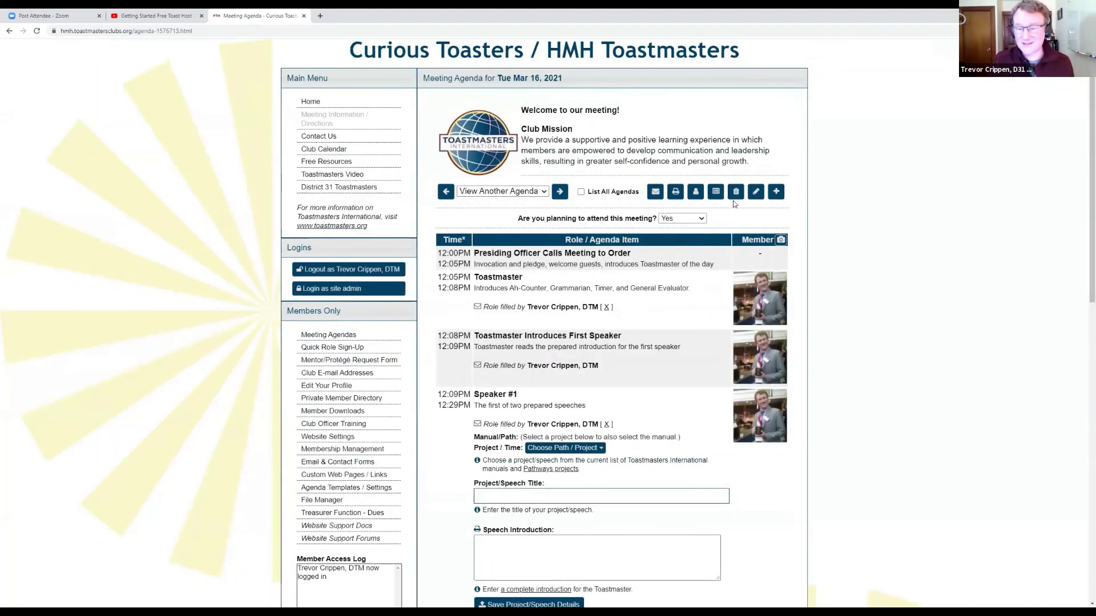
{"action": "left_click", "coordinate": [695, 193]}
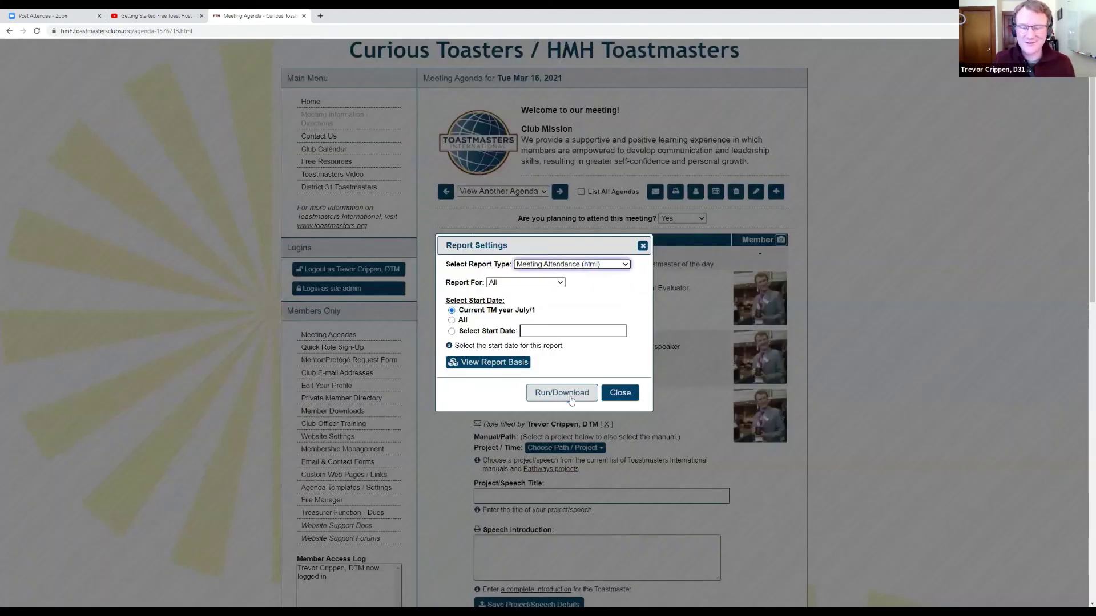
{"action": "left_click", "coordinate": [610, 394]}
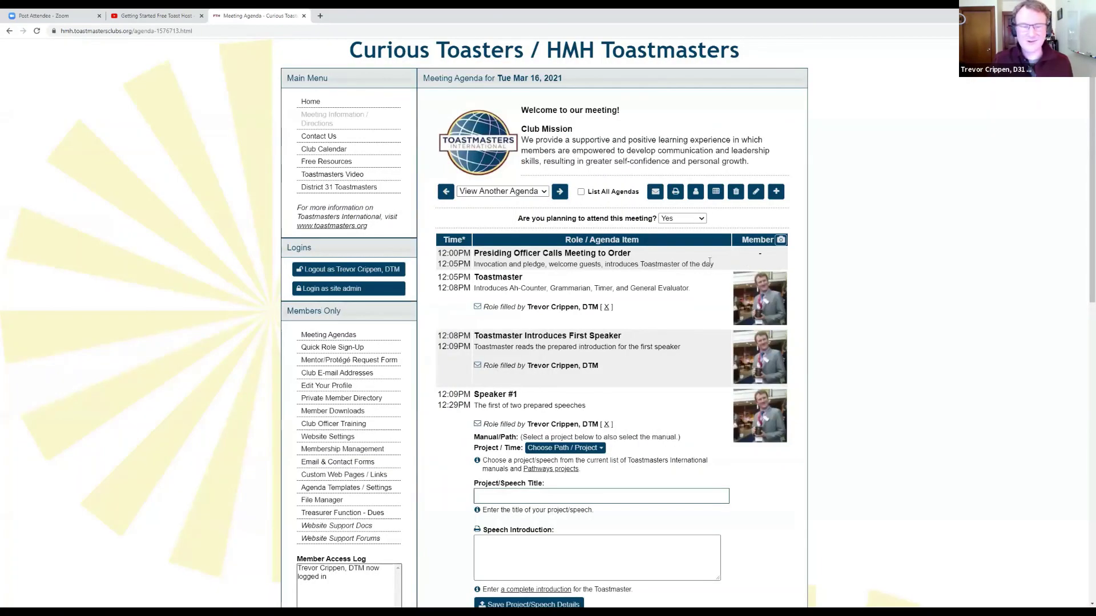